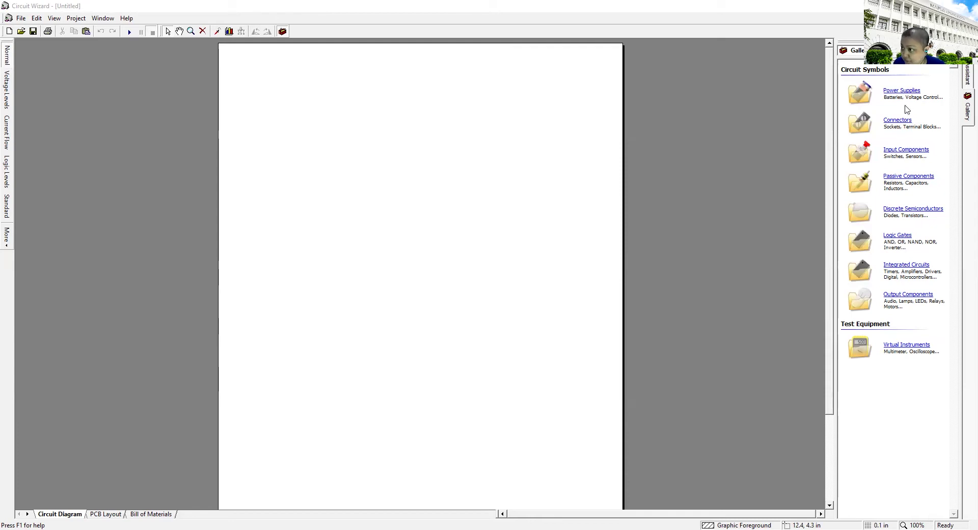
Place an AC voltage source, four 1K resistors and a potentiometer on the blank circuit sheet, spaced out around its upper half.
left_click(902, 91)
left_click_drag(871, 325, 428, 184)
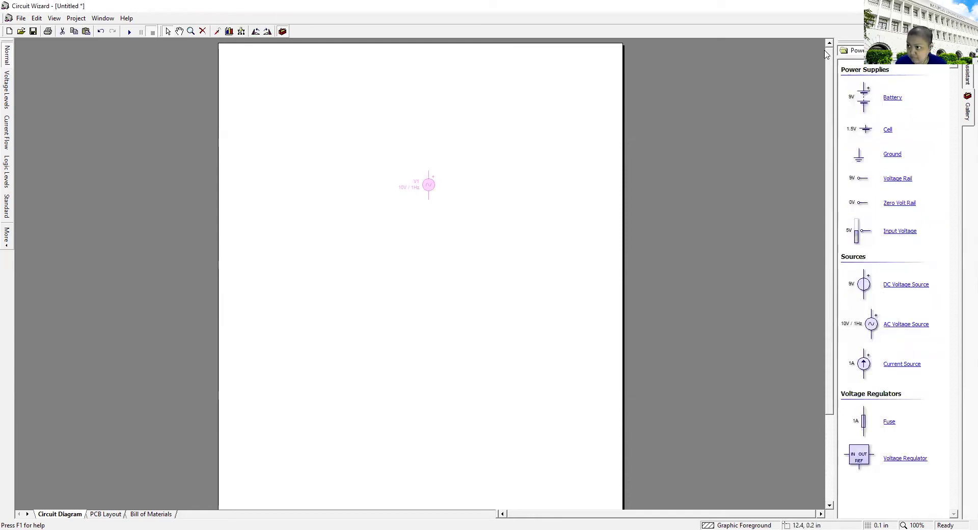
left_click(896, 50)
left_click(866, 109)
left_click_drag(865, 100, 276, 180)
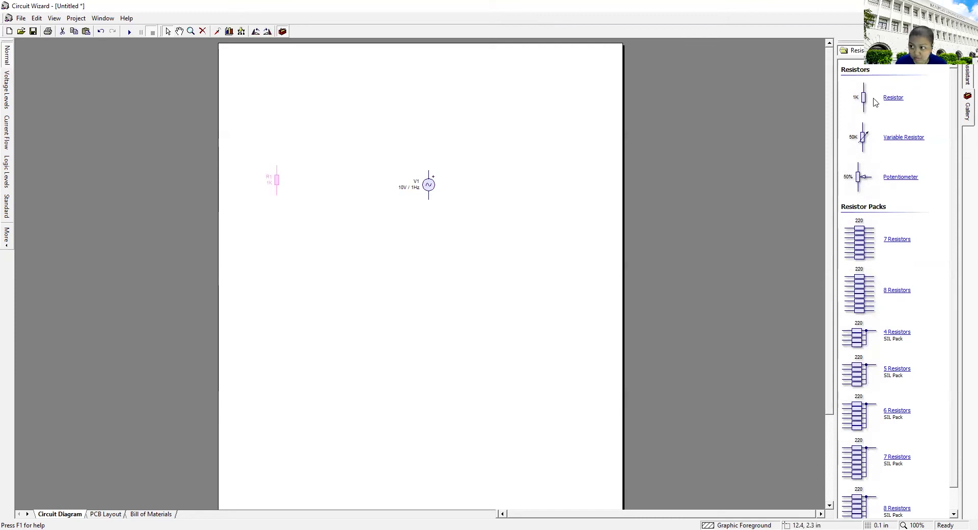
left_click_drag(872, 101, 308, 212)
left_click_drag(861, 177, 314, 167)
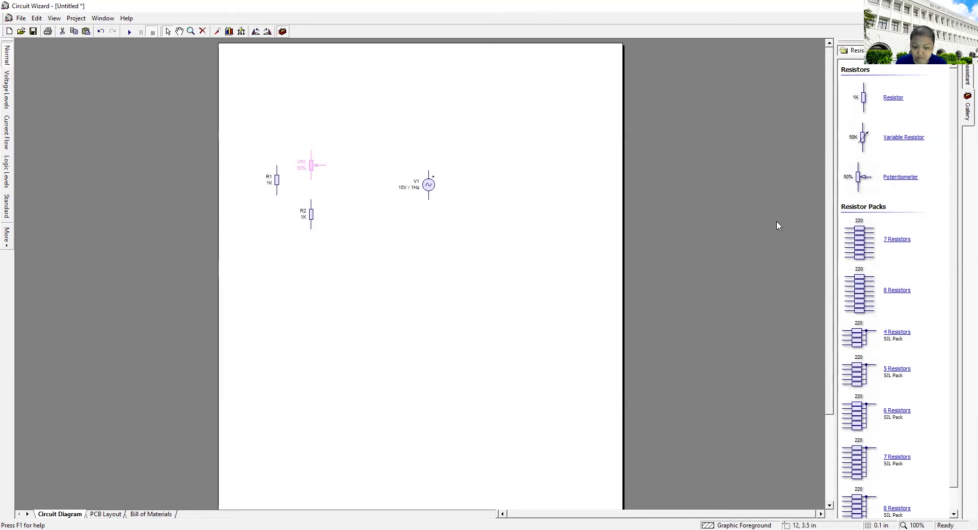
left_click_drag(865, 100, 375, 156)
Add a diode above the leftmost resistor and a thyristor between the two resistors nearest the AC source.
left_click_drag(866, 99, 277, 141)
left_click(896, 50)
left_click(871, 93)
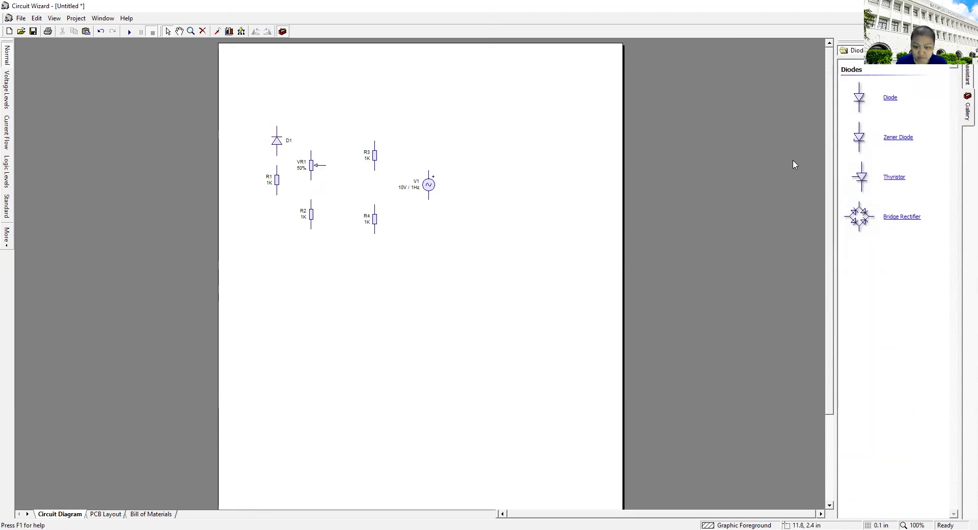
left_click_drag(861, 178, 375, 150)
Arrange the parts in columns: D1 over R1, VR1 over R2, and R3 over the thyristor and R4, with V1 beside them.
left_click_drag(353, 124, 382, 236)
left_click_drag(376, 186, 316, 140)
left_click(376, 216)
left_click_drag(313, 217, 318, 182)
left_click_drag(342, 131, 370, 239)
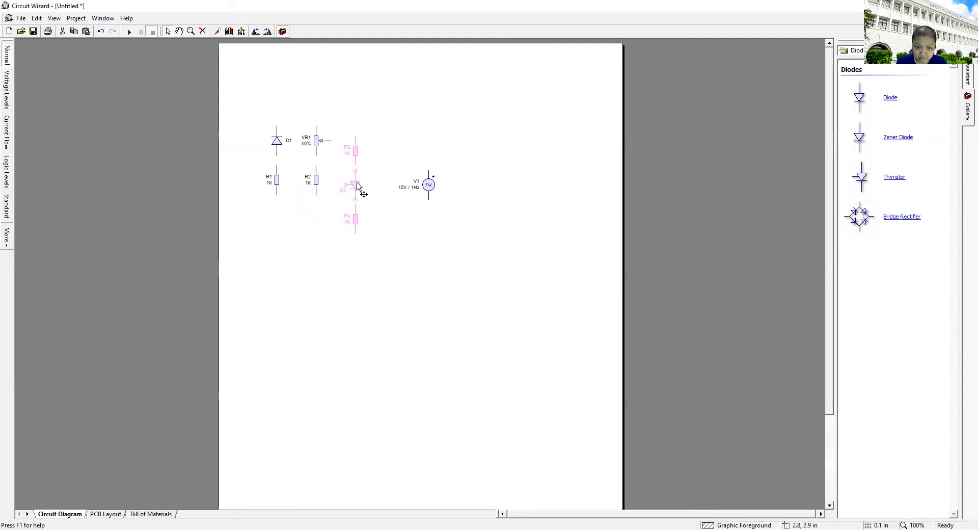
left_click_drag(356, 185, 361, 185)
left_click_drag(359, 153, 359, 141)
mouse_move(359, 185)
left_mouse_down()
mouse_move(360, 199)
mouse_move(348, 198)
left_mouse_up()
left_click_drag(430, 186, 410, 187)
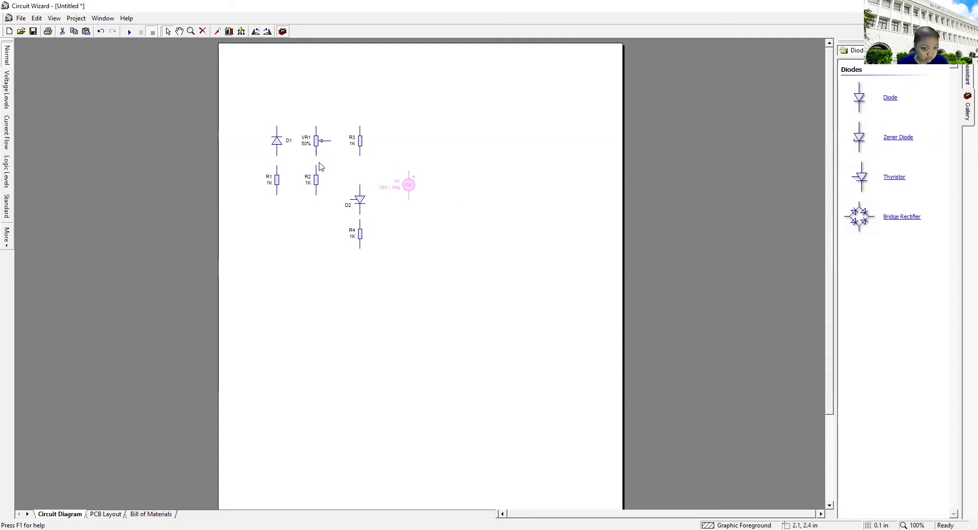
Rotate potentiometer VR1 by 180 degrees so its wiper faces D1.
left_click(320, 139)
key("ctrl+r")
key("ctrl+r")
left_click(359, 247)
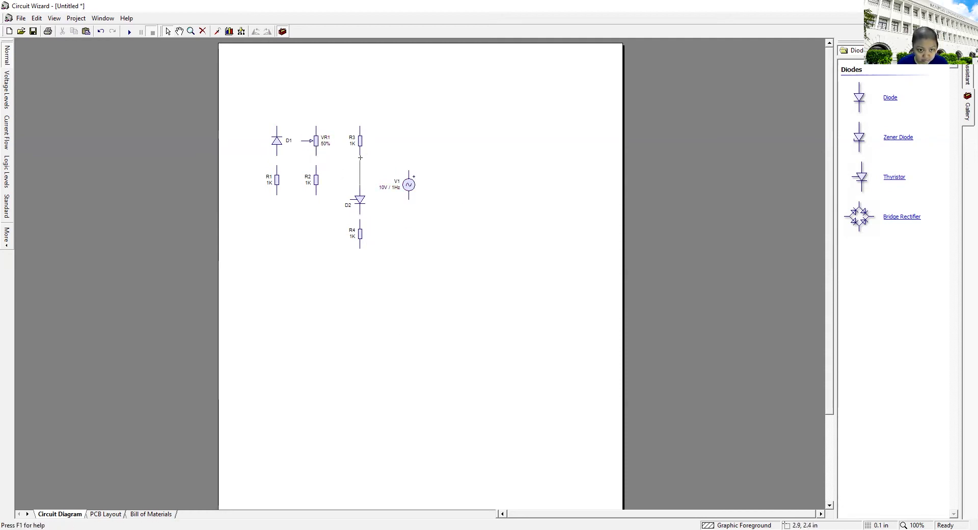
Wire each column in series, join the tops of D1, VR1 and R3, and connect the lower ends of R1 and R2.
left_click_drag(360, 158, 360, 155)
mouse_move(277, 126)
left_mouse_down()
mouse_move(360, 116)
mouse_move(360, 127)
left_mouse_up()
left_click_drag(316, 126, 315, 117)
left_click_drag(318, 164, 316, 165)
left_click_drag(316, 195, 277, 195)
left_click_drag(277, 166, 277, 156)
Add a horizontal diode fed from the R1–R2 junction, moving the R3 column and V1 outward to make room.
left_click_drag(859, 98, 321, 238)
left_click(256, 31)
left_click_drag(338, 110, 428, 255)
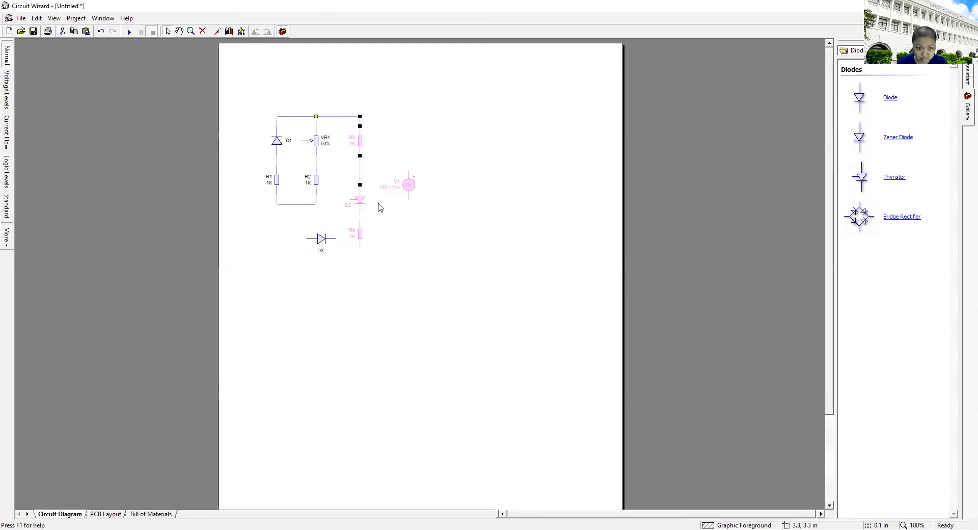
left_click_drag(360, 200, 379, 200)
left_click_drag(321, 239, 340, 204)
left_click_drag(327, 205, 315, 204)
Tie VR1's wiper to its junction with R2, and wire D3 to the thyristor's gate with R4 hanging from that node.
left_click_drag(321, 171, 315, 149)
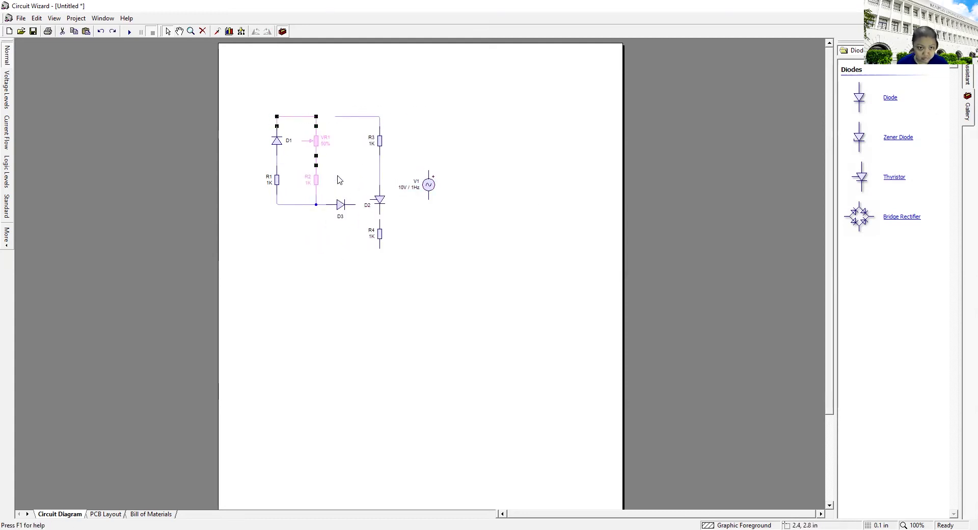
left_click(340, 170)
left_click_drag(398, 264, 370, 204)
left_click(398, 225)
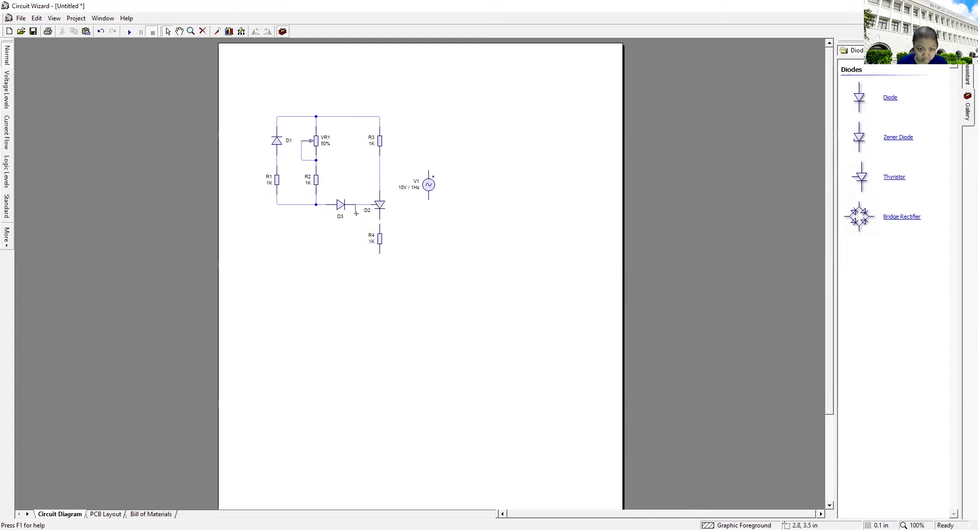
mouse_move(388, 237)
left_mouse_down()
mouse_move(360, 238)
mouse_move(379, 219)
left_mouse_up()
Move V1 closer to the thyristor column and wire it between the circuit's top wire and bottom rail.
left_click_drag(434, 188, 418, 188)
mouse_move(380, 117)
left_mouse_down()
mouse_move(414, 146)
mouse_move(413, 171)
left_mouse_up()
left_click_drag(414, 199, 380, 258)
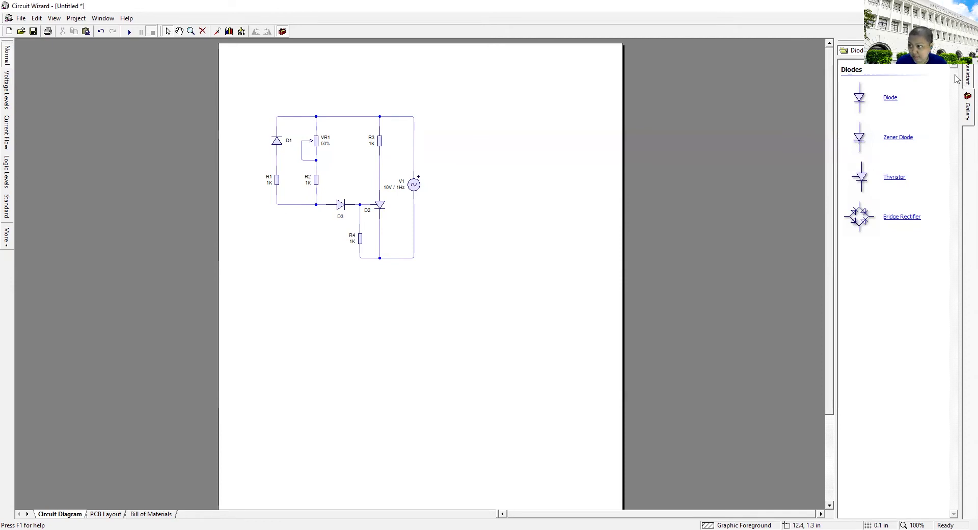
Add a ground symbol to the bottom rail directly below the thyristor.
left_click(953, 51)
left_click(872, 77)
left_click_drag(859, 154, 379, 267)
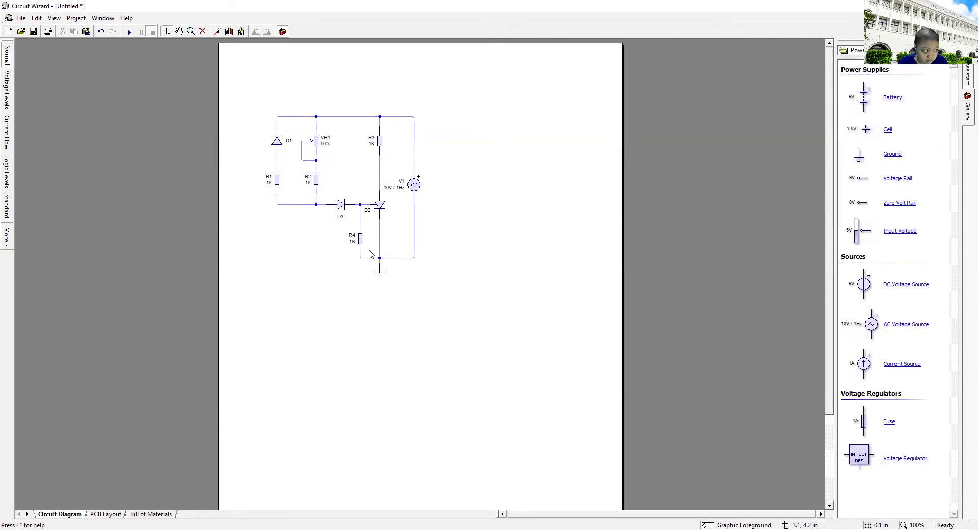
Set the value of resistor R3 to 220 Ω.
double_click(380, 145)
type("2")
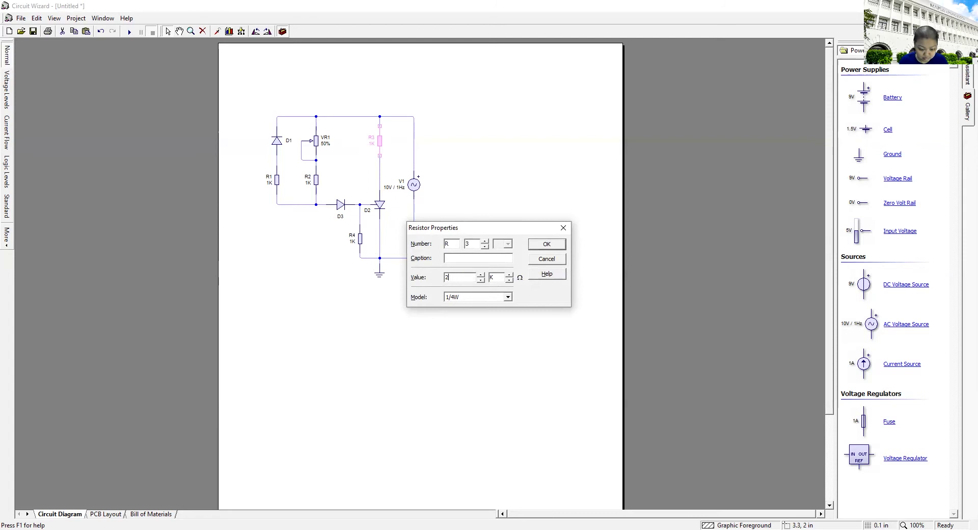
type("20")
key("Return")
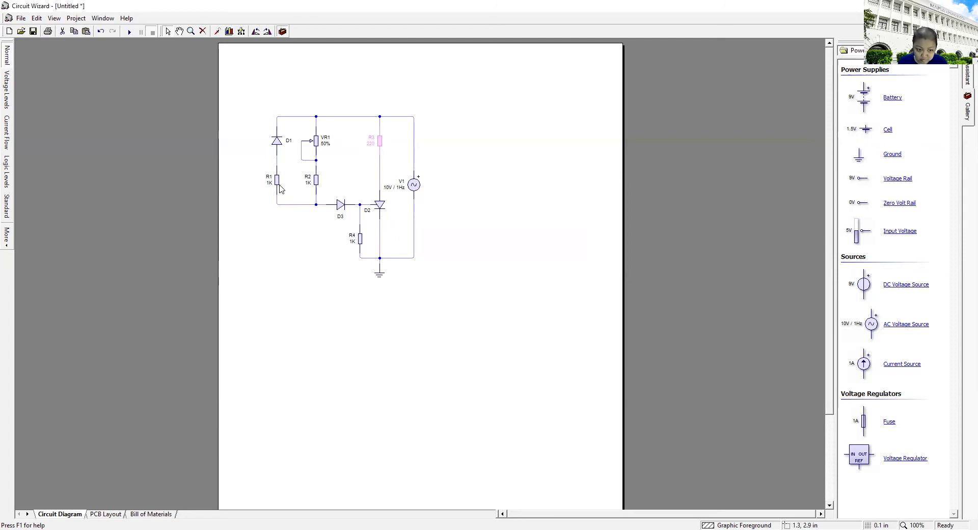
Set the value of resistor R1 to 120 Ω.
double_click(277, 182)
type("120")
left_click(509, 280)
key("Return")
Set the value of resistor R2 to 470 Ω.
double_click(315, 180)
type("4")
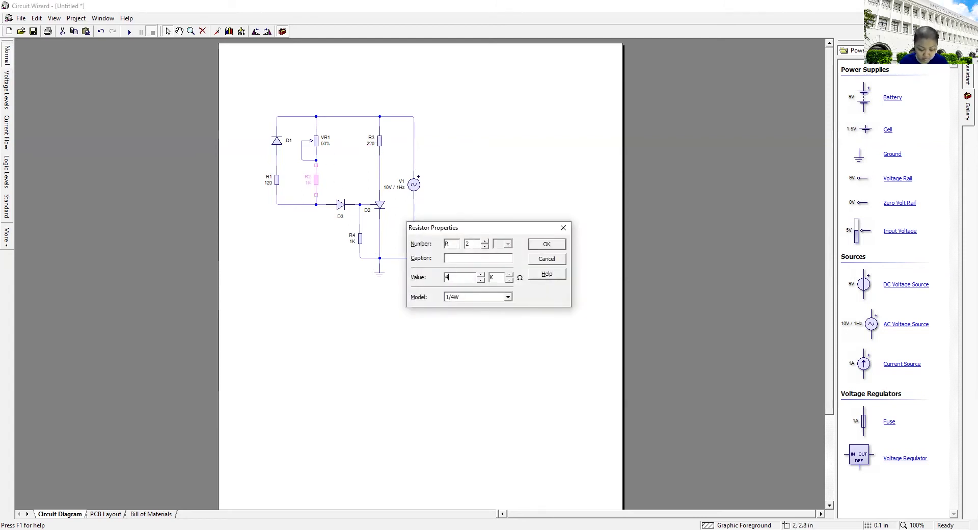
type("70")
left_click(509, 279)
left_click(546, 244)
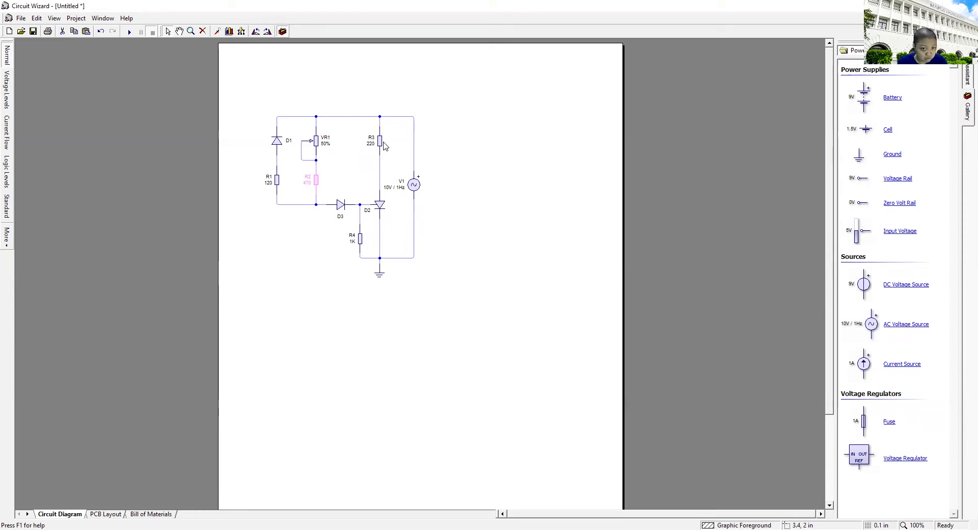
Set the RMS voltage of AC source V1 to 5.657 V.
double_click(415, 186)
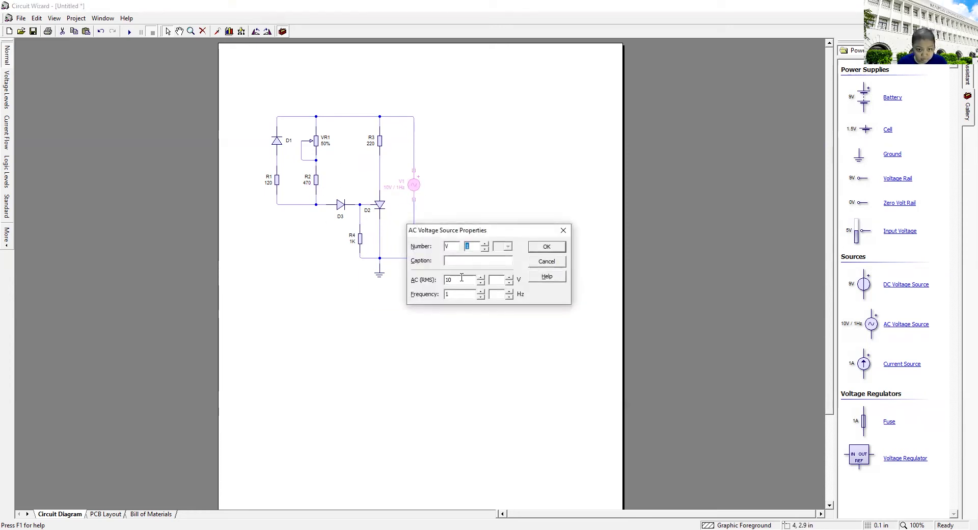
double_click(461, 279)
type("5.657")
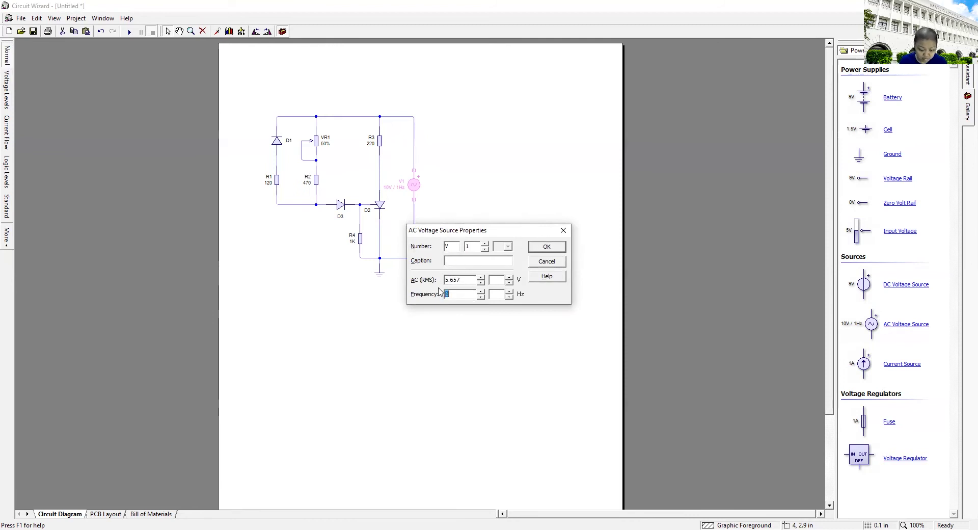
left_click(547, 246)
Check which model is assigned to diode D3 in its properties.
right_click(340, 204)
left_click(360, 271)
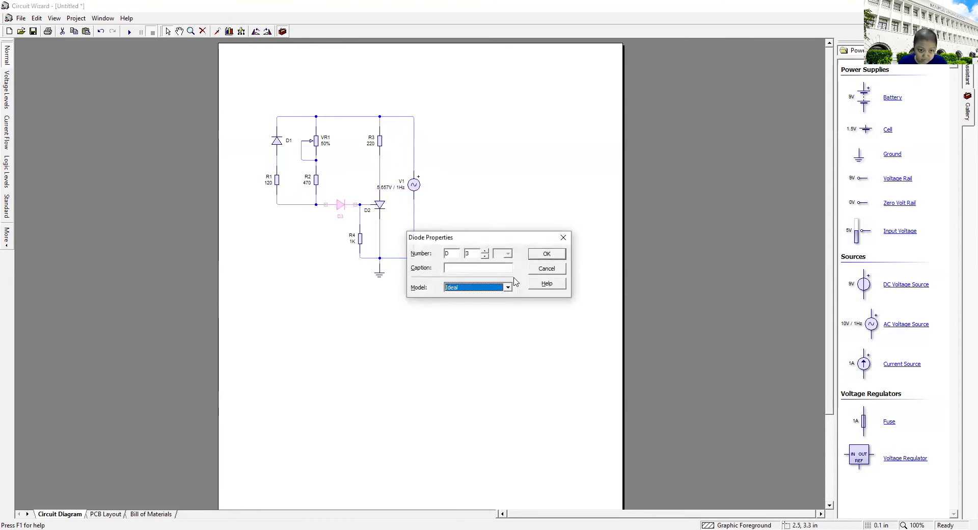
key("Return")
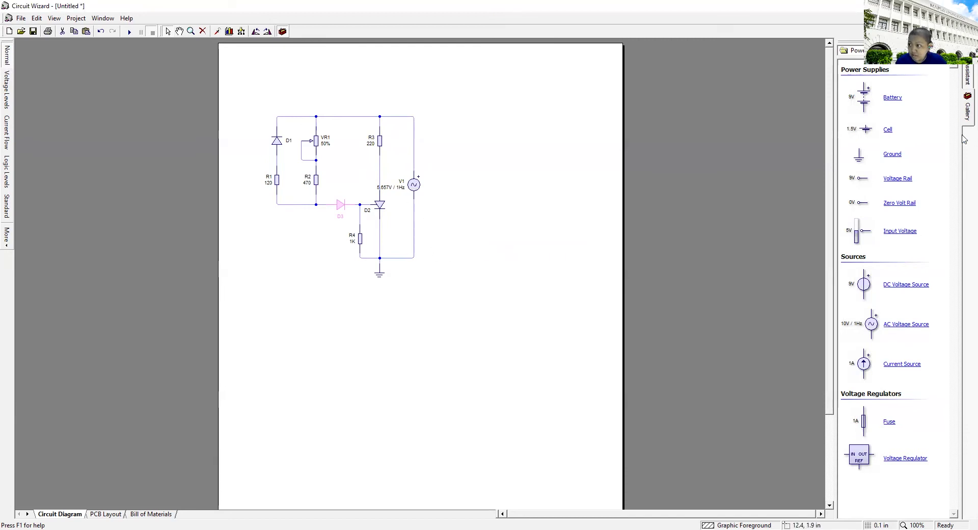
Find the oscilloscope among the virtual instruments and place it above the circuit near V1.
left_click(857, 50)
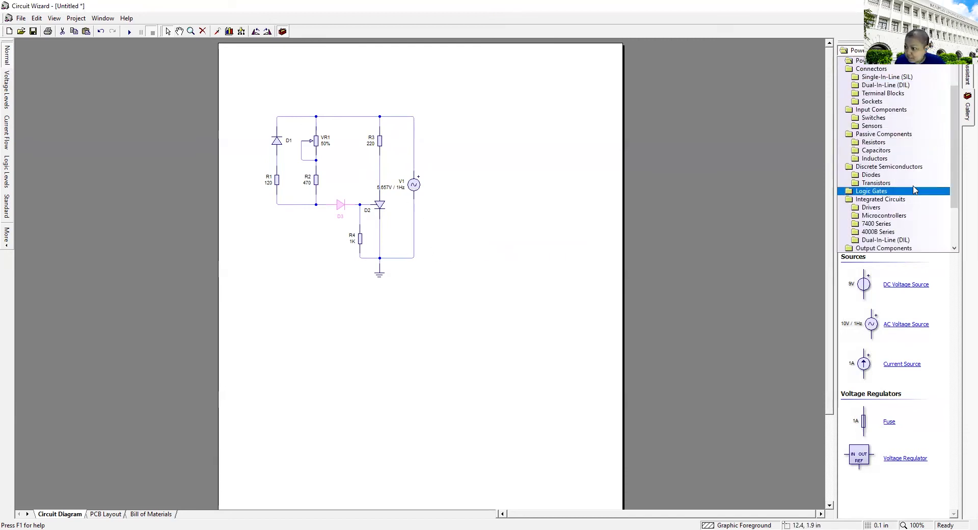
scroll(912, 200, "down", 1)
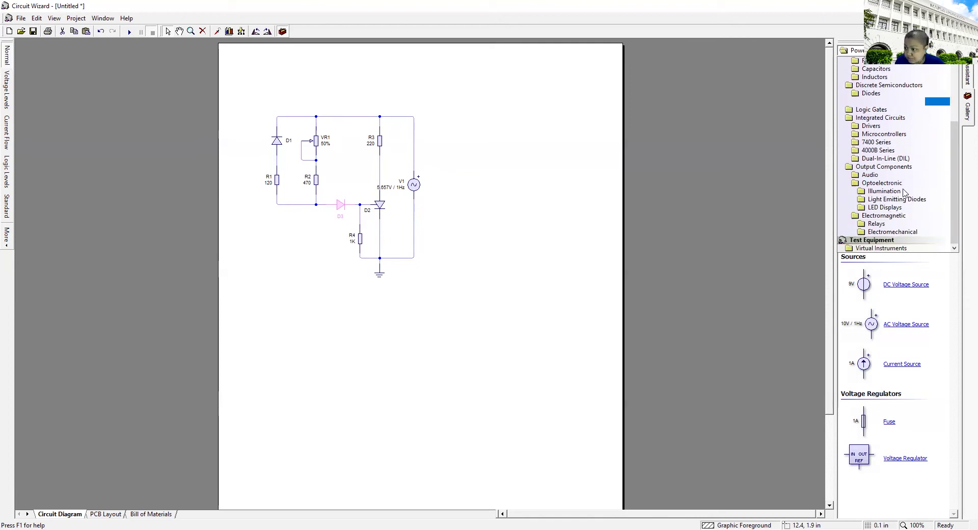
left_click(899, 208)
left_click(848, 50)
scroll(876, 241, "down", 3)
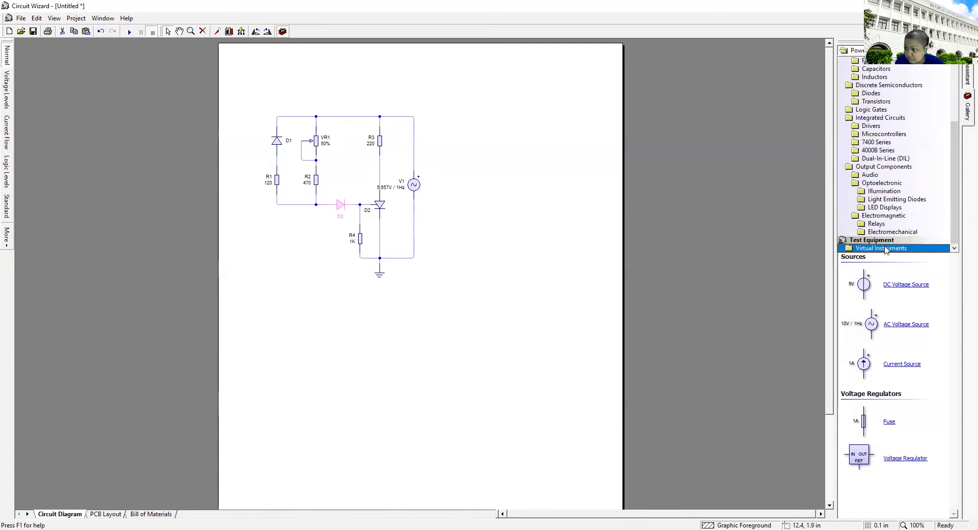
left_click(866, 244)
scroll(879, 356, "down", 1)
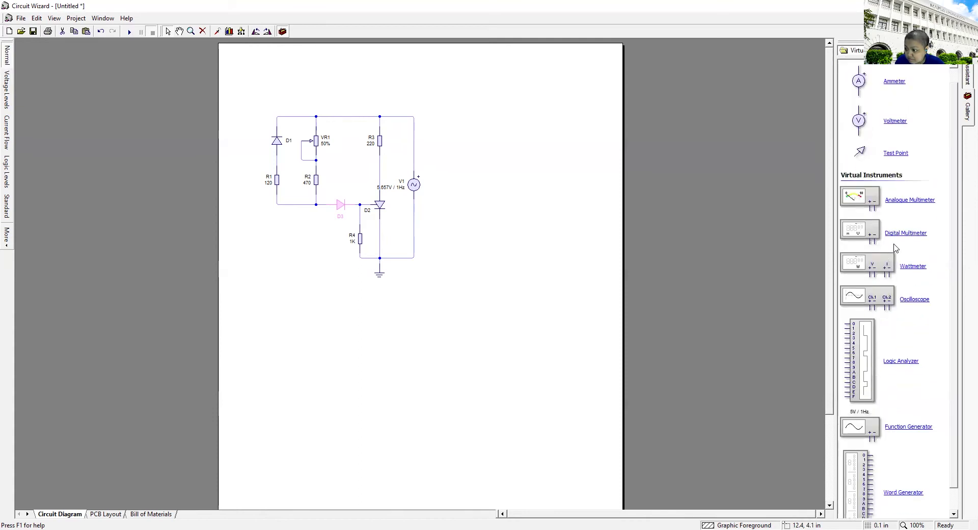
left_click_drag(866, 299, 438, 81)
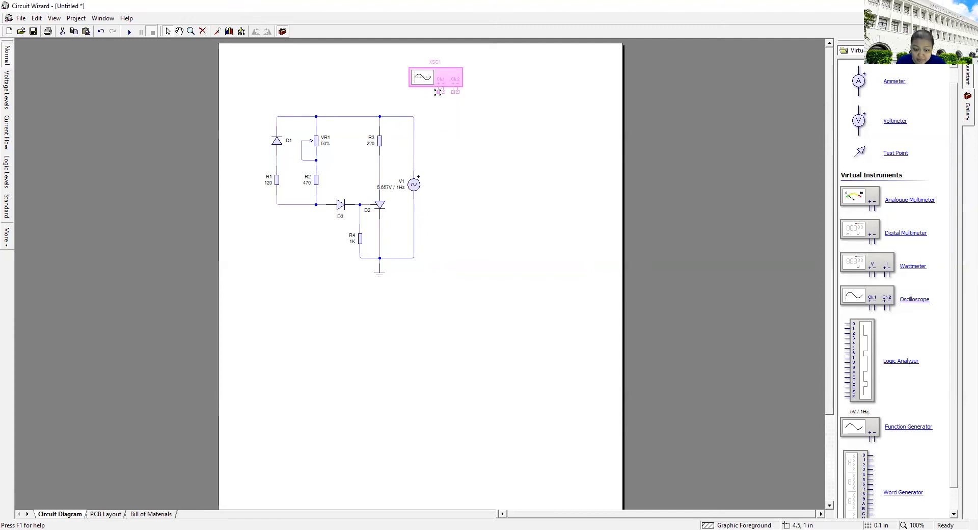
Connect the oscilloscope's channel 1 across resistor R3, with the positive lead at its upper end.
mouse_move(438, 94)
left_mouse_down()
mouse_move(427, 118)
mouse_move(380, 121)
left_mouse_up()
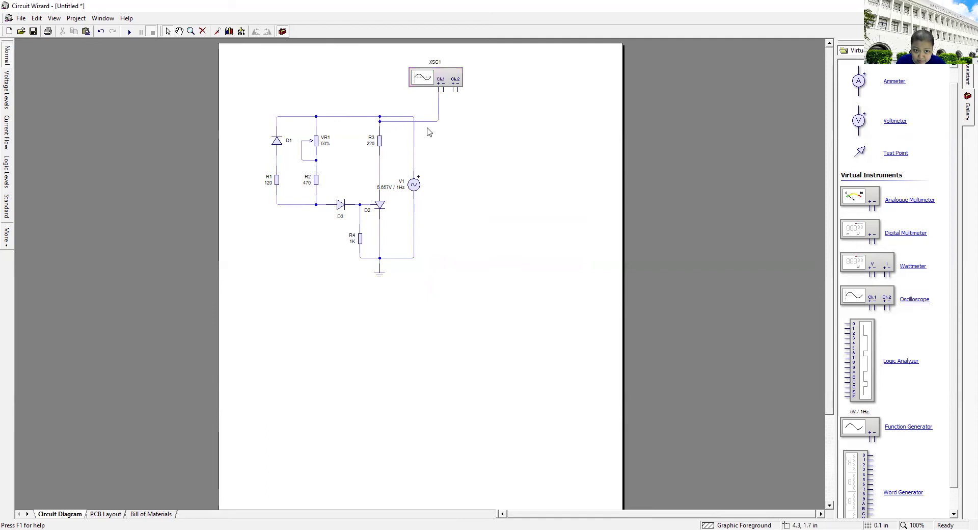
left_click_drag(443, 92, 442, 119)
left_click_drag(431, 158, 391, 161)
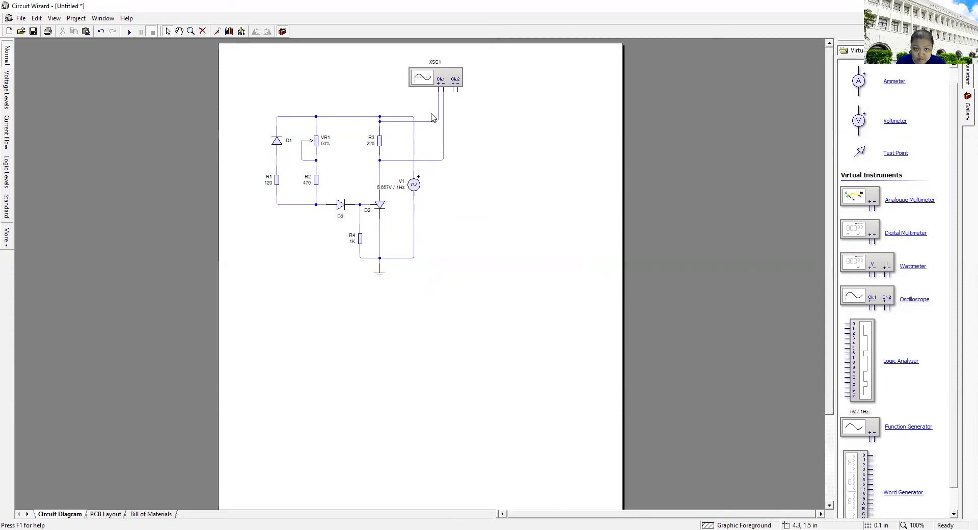
Add a graph for the oscilloscope below the circuit and size it to span most of the page width.
right_click(442, 75)
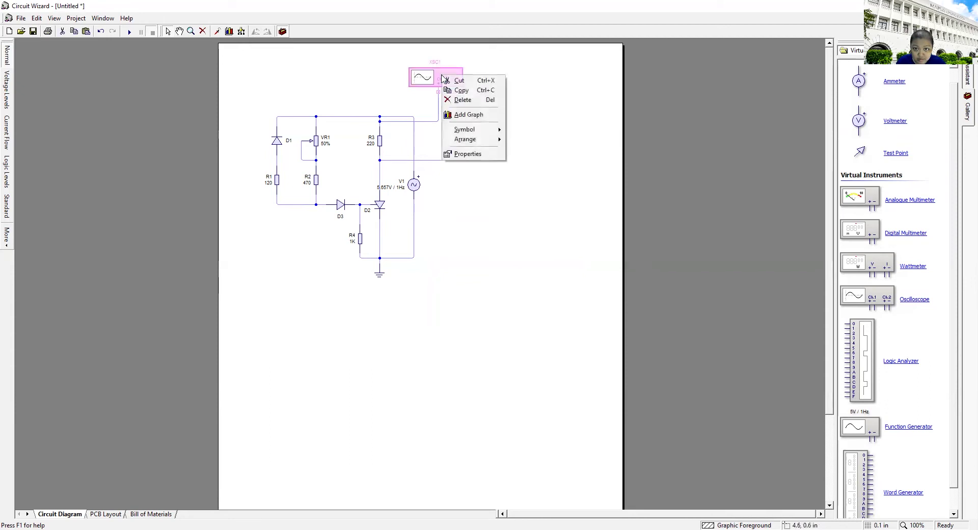
left_click(458, 115)
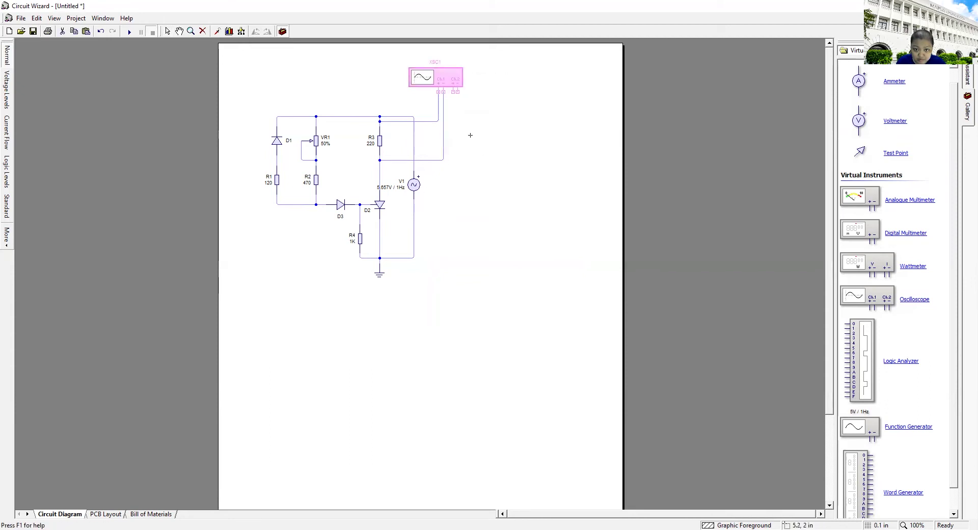
left_click_drag(457, 116, 350, 340)
mouse_move(413, 375)
left_mouse_down()
mouse_move(535, 428)
mouse_move(415, 369)
left_mouse_up()
left_click_drag(530, 433, 586, 438)
left_click(463, 383)
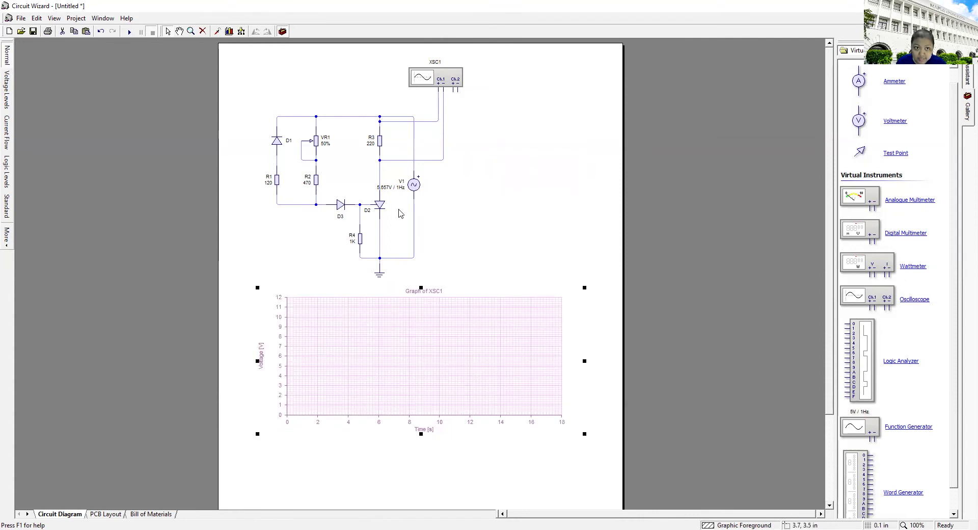
Set the minimum of the oscilloscope graph's voltage axis to -12 V.
right_click(413, 309)
left_click(437, 373)
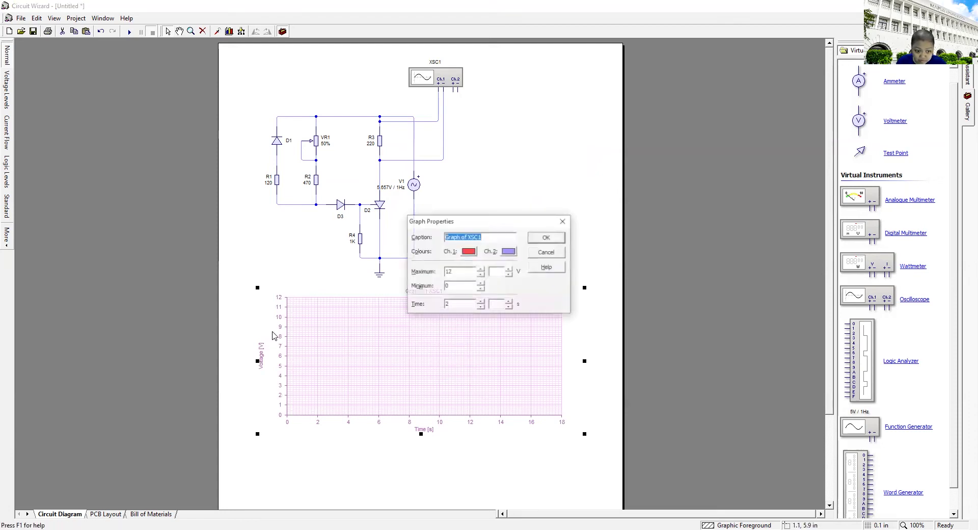
left_click(455, 286)
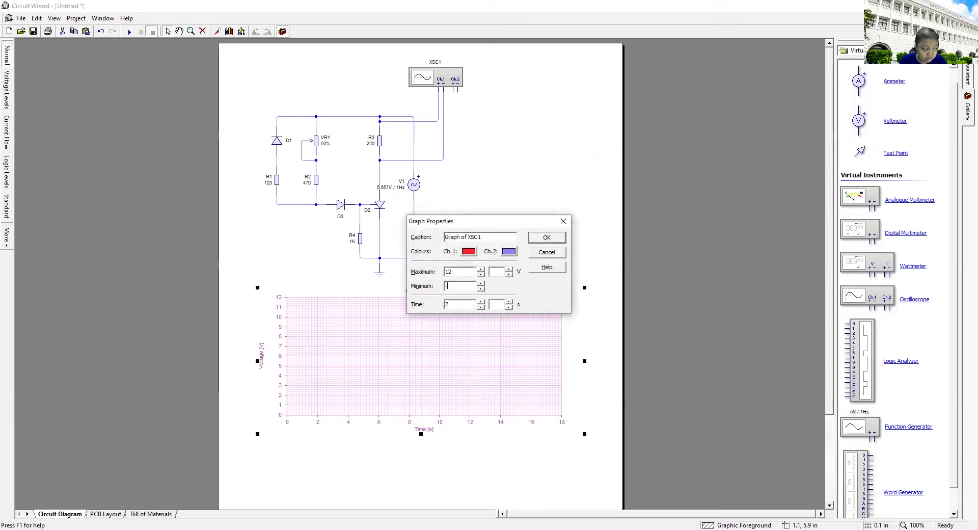
key("BackSpace")
type("-12")
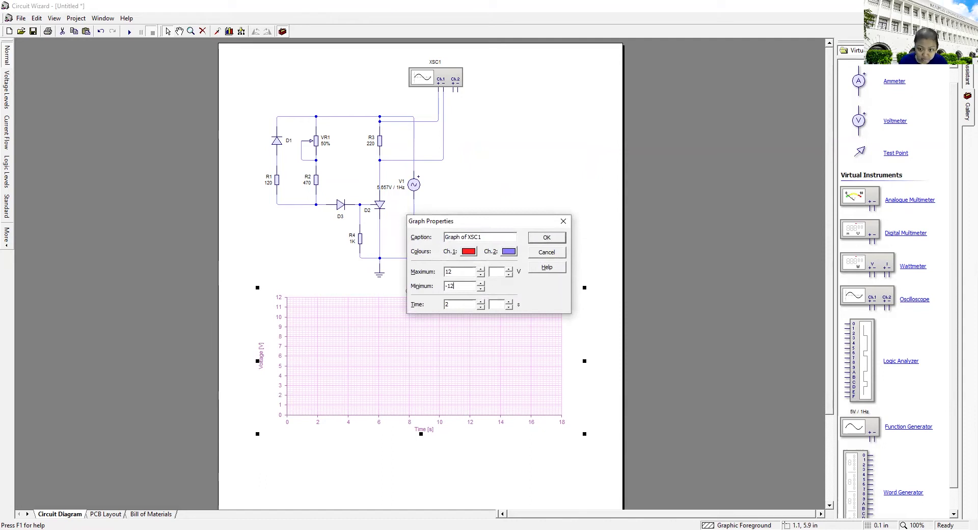
left_click(554, 240)
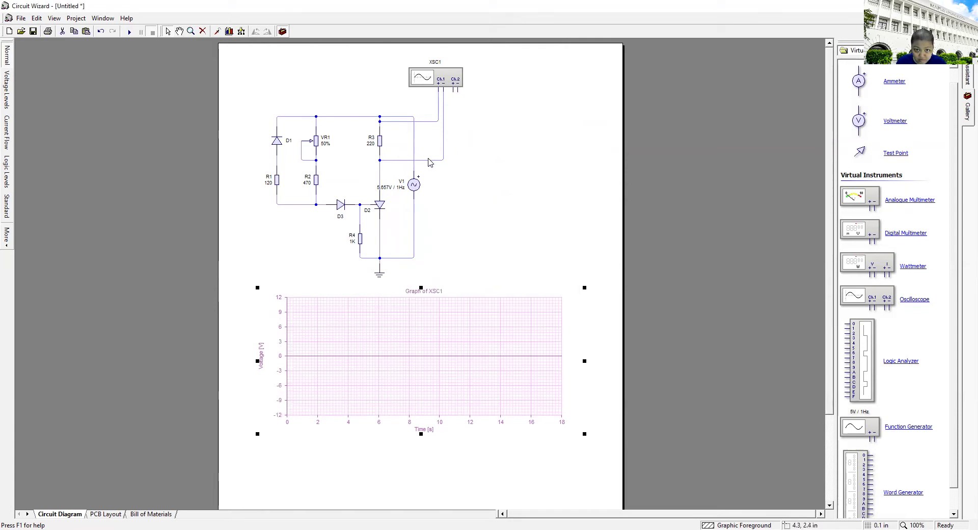
Connect the oscilloscope's channel 2 across the AC source V1, with the positive lead at its upper terminal.
left_click_drag(453, 91, 413, 167)
left_click(469, 126)
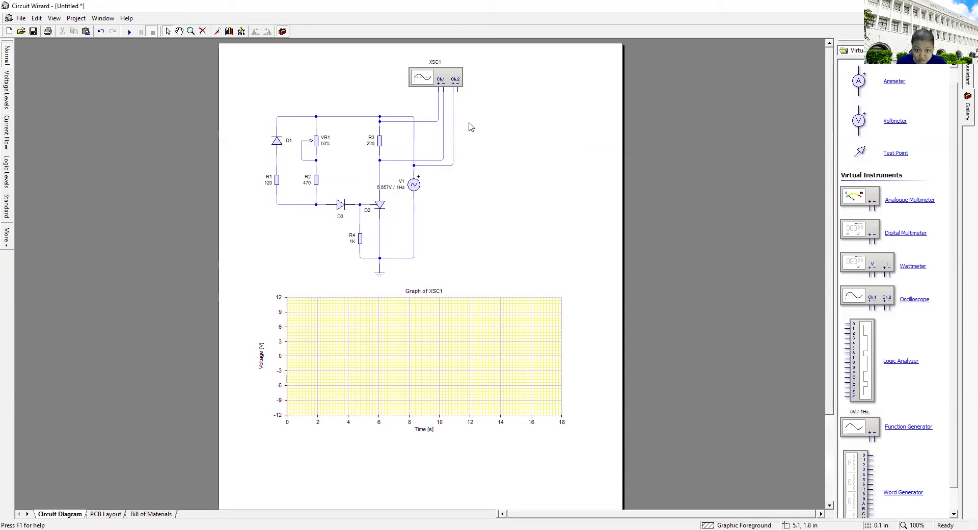
mouse_move(457, 90)
left_mouse_down()
mouse_move(444, 207)
mouse_move(414, 214)
left_mouse_up()
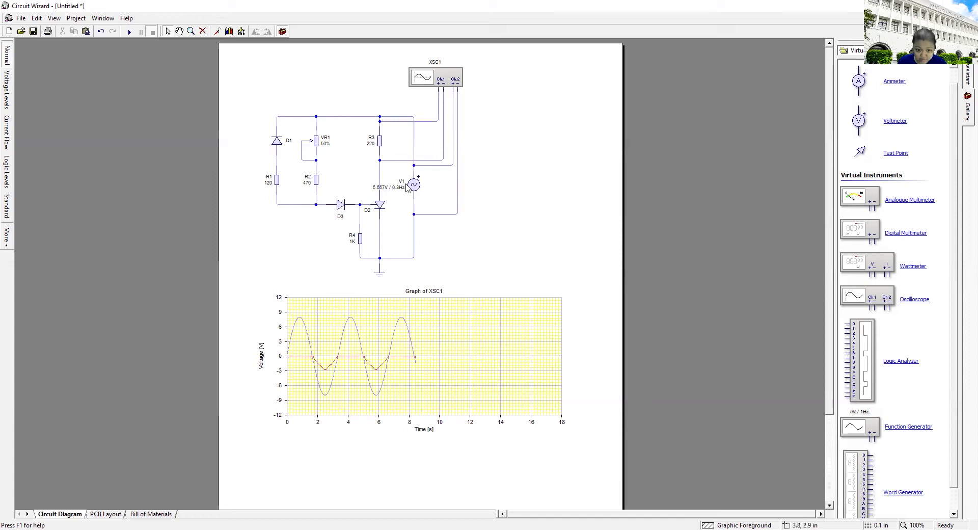
Set the AC source V1's frequency to 0.25 Hz and run the simulation.
double_click(414, 187)
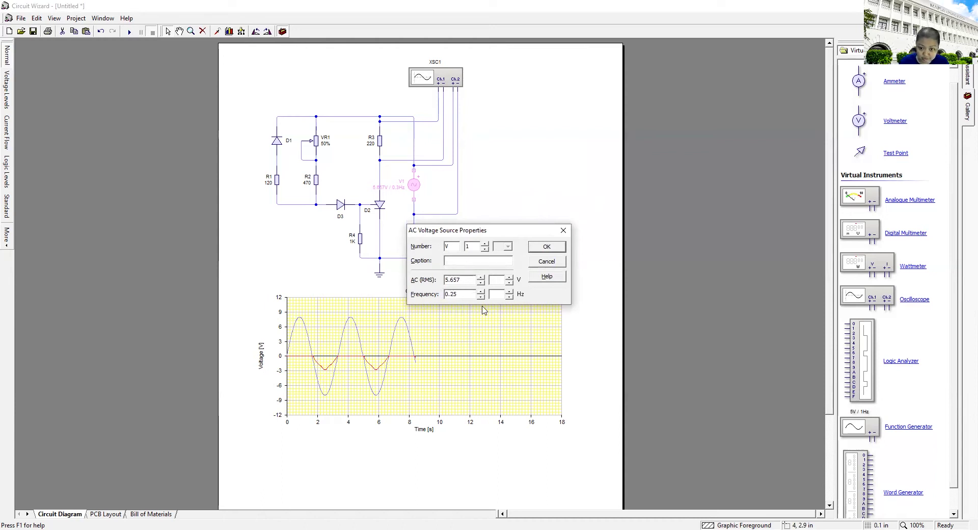
left_click(546, 247)
left_click(130, 31)
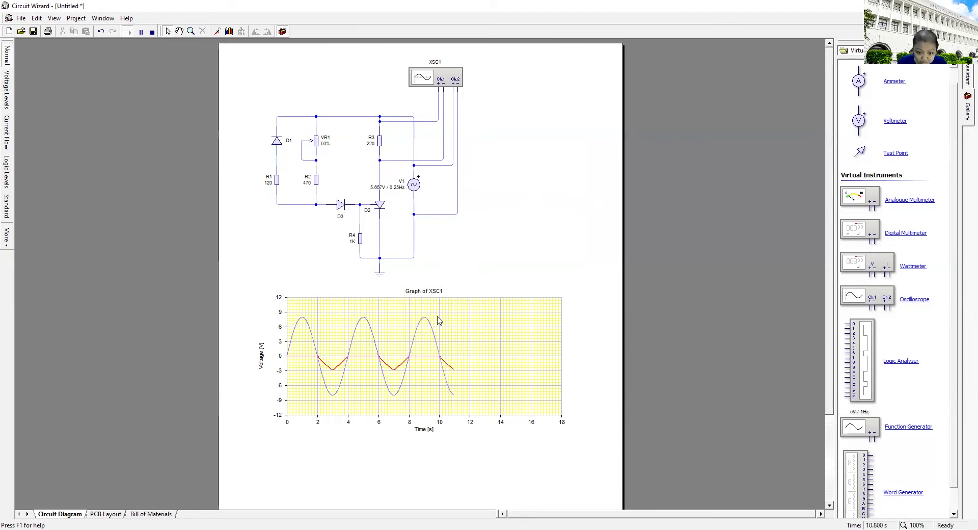
double_click(444, 316)
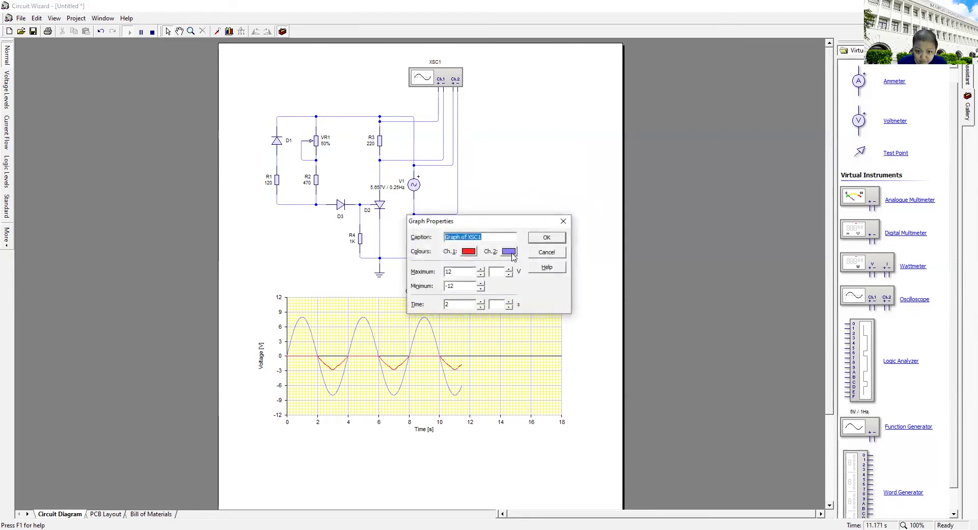
left_click(563, 220)
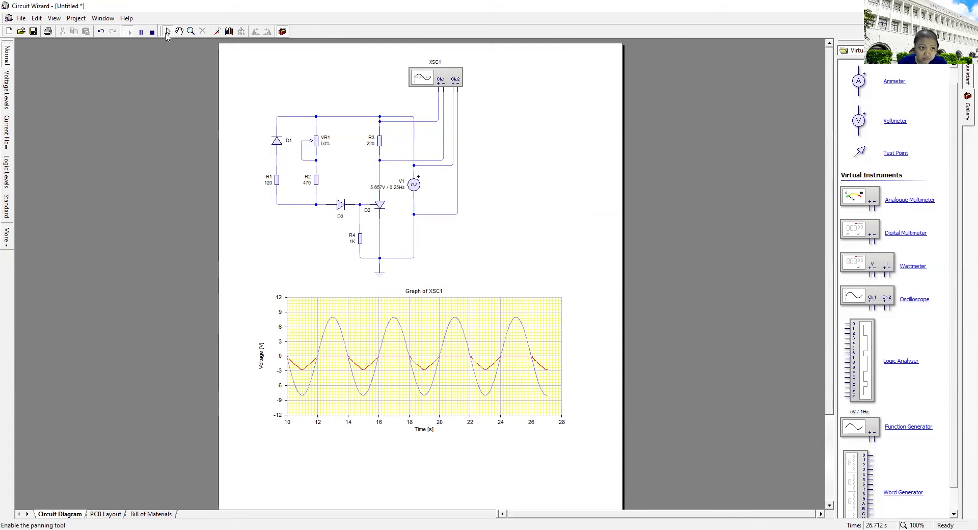
Turn potentiometer VR1 down to 5% while the simulation runs, and pause the simulation.
left_click_drag(335, 204, 333, 216)
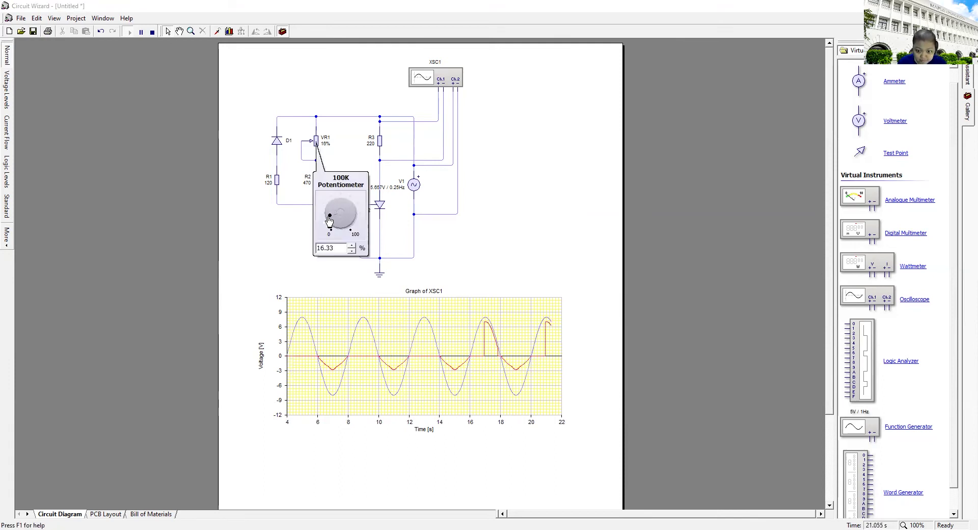
left_click_drag(329, 221, 334, 228)
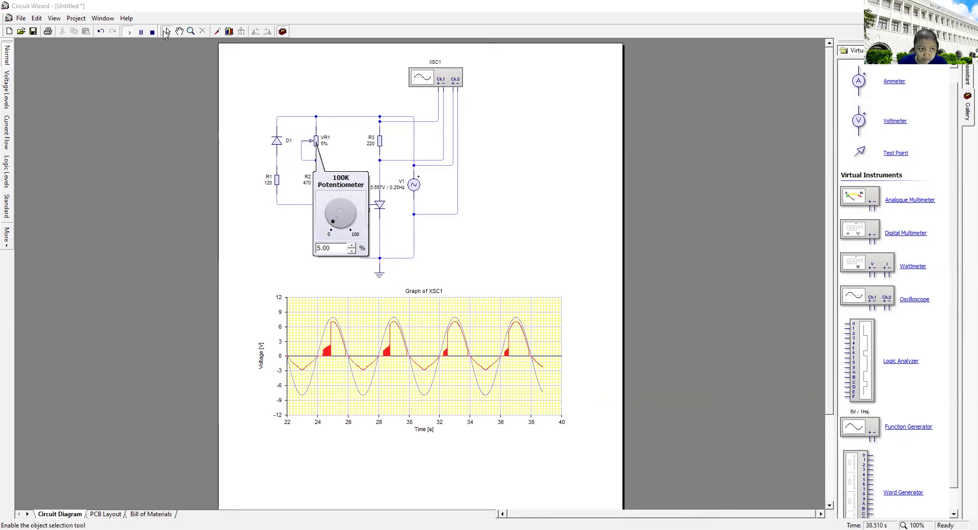
left_click(142, 33)
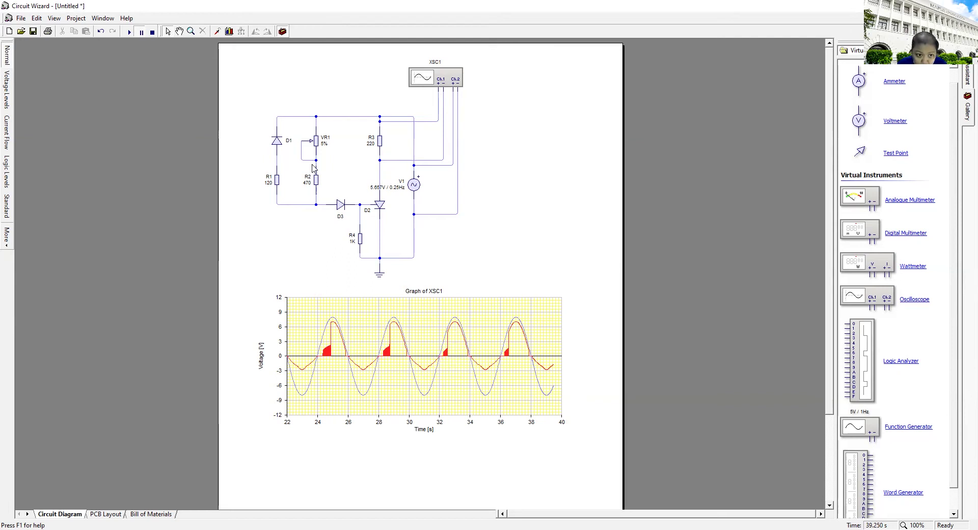
Vary potentiometer VR1 between about 7% and 18% during the simulation, leave it at 13%, and stop the simulation.
left_click(316, 145)
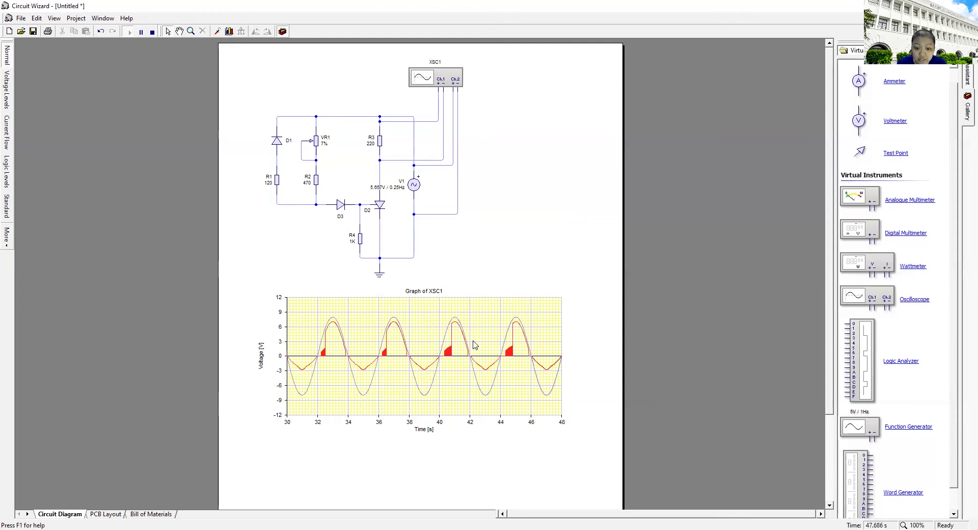
left_click(317, 144)
left_click_drag(334, 220, 330, 218)
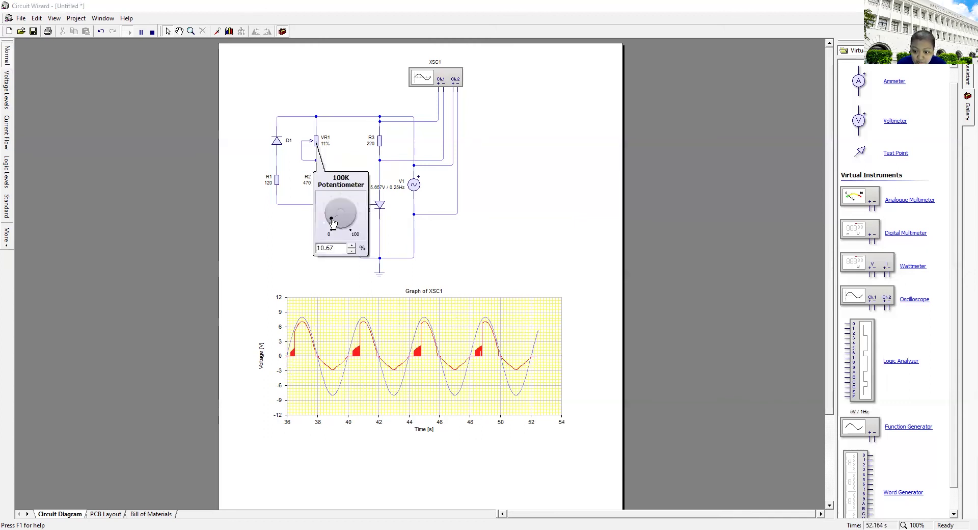
left_click(514, 336)
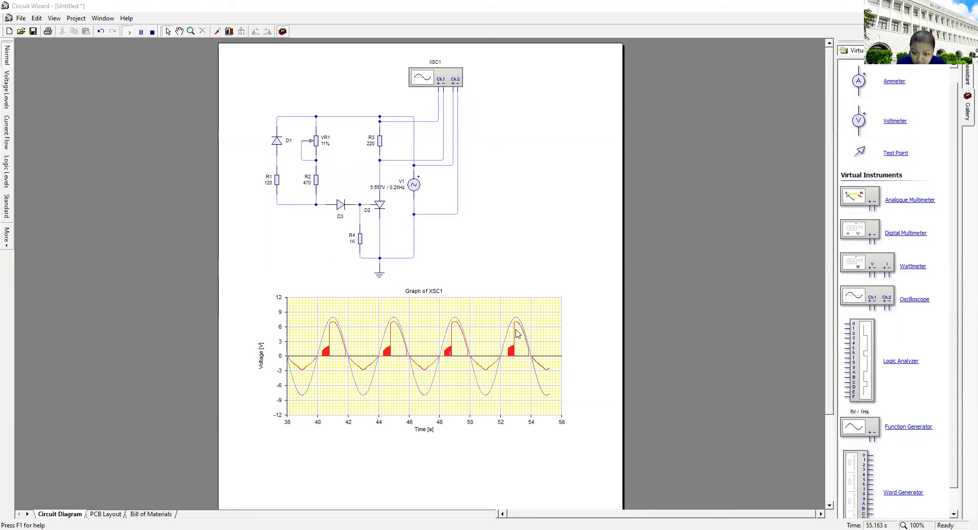
left_click(317, 146)
left_click_drag(328, 220, 330, 217)
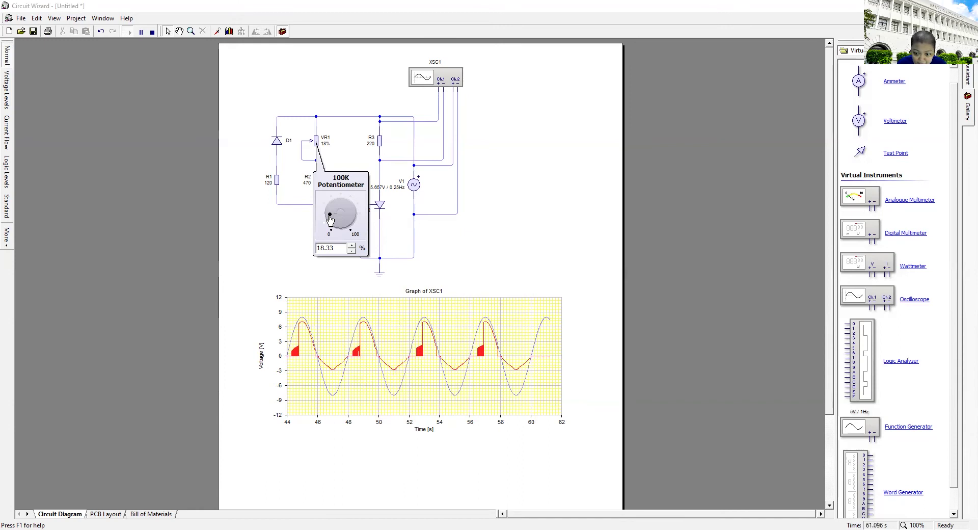
left_click_drag(330, 219, 328, 223)
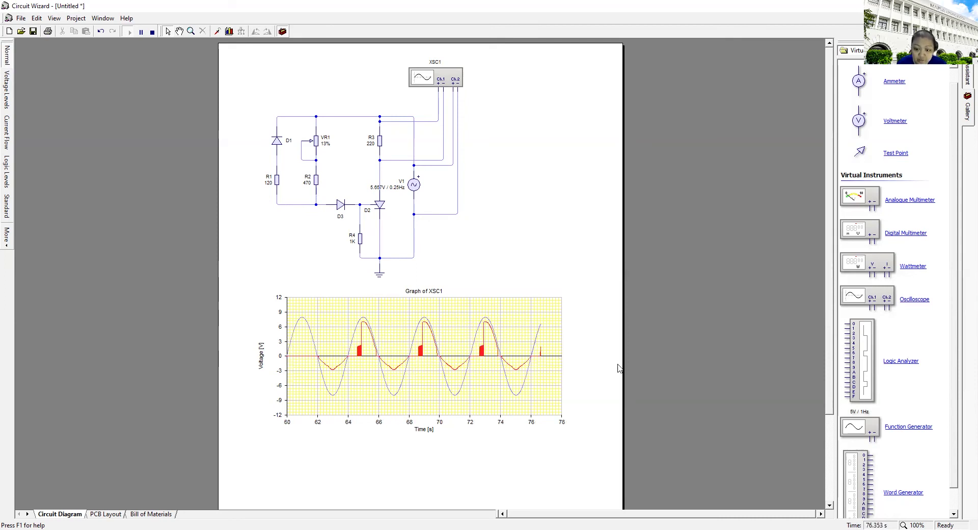
left_click(151, 33)
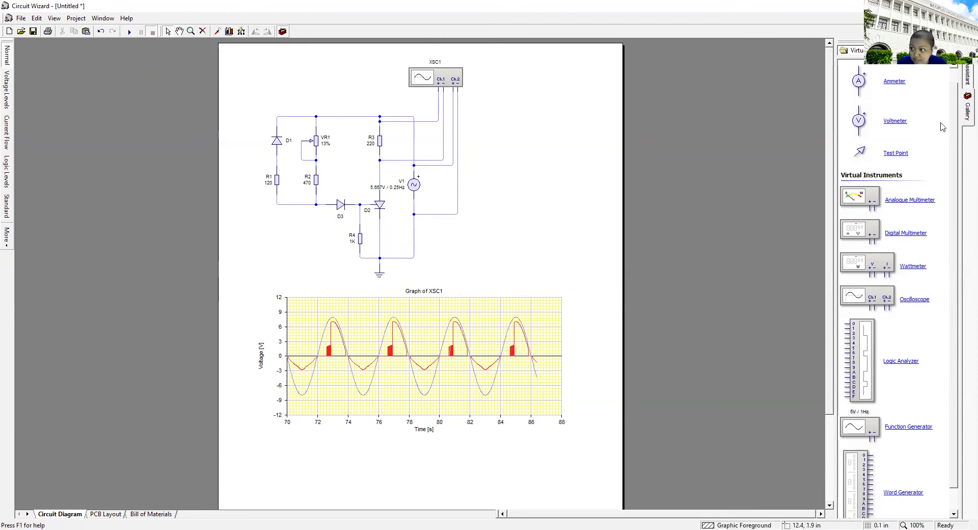
Add a capacitor from the junction below R1 to the circuit's lower ground line and set it to 100 µF.
left_click(954, 50)
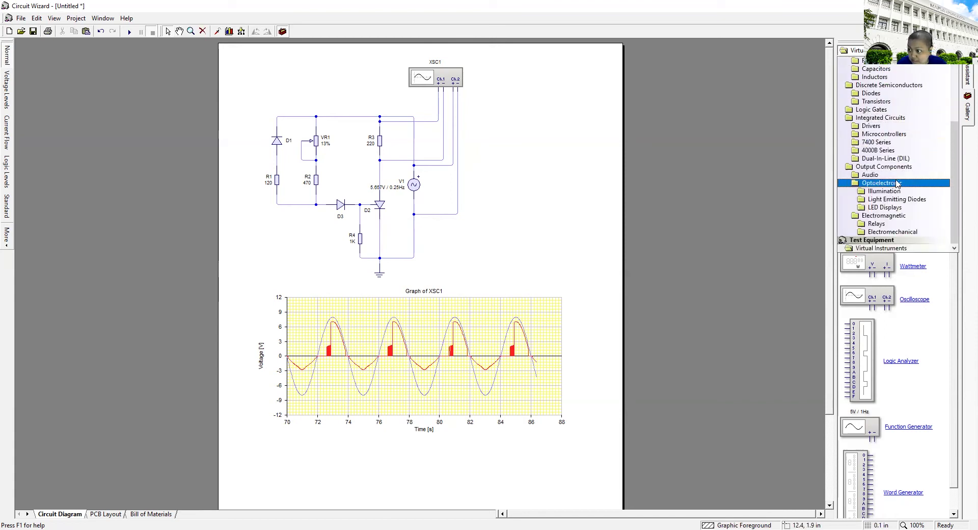
scroll(876, 177, "up", 2)
left_click(864, 100)
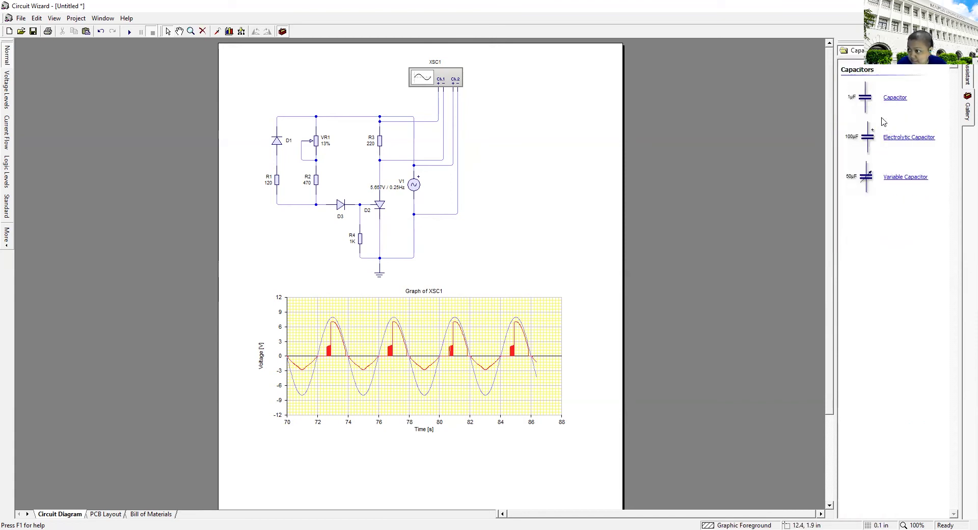
mouse_move(863, 103)
left_mouse_down()
mouse_move(282, 224)
mouse_move(280, 242)
mouse_move(361, 257)
left_mouse_up()
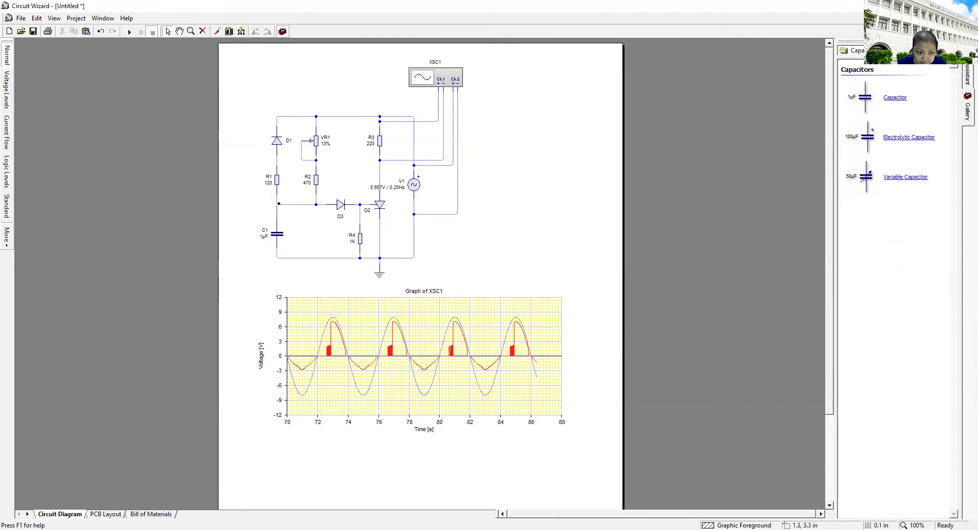
double_click(275, 235)
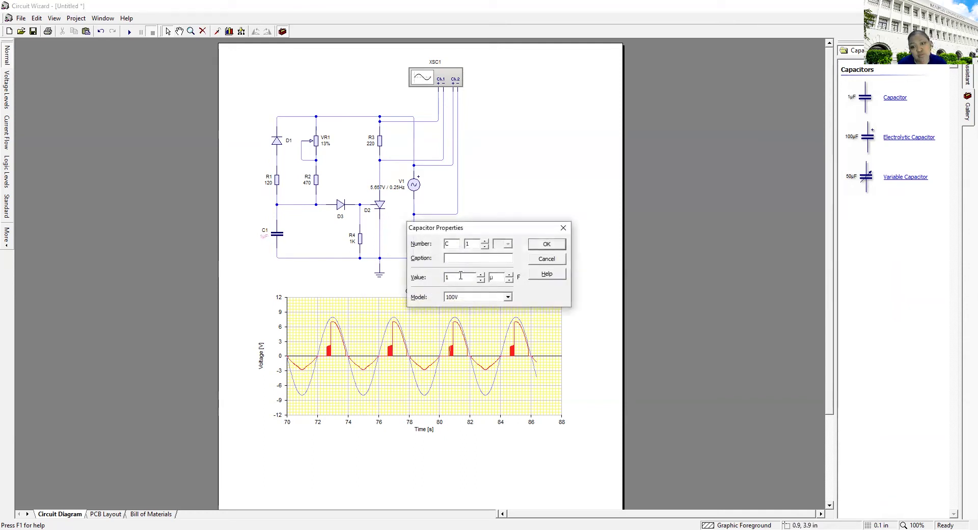
left_click(547, 246)
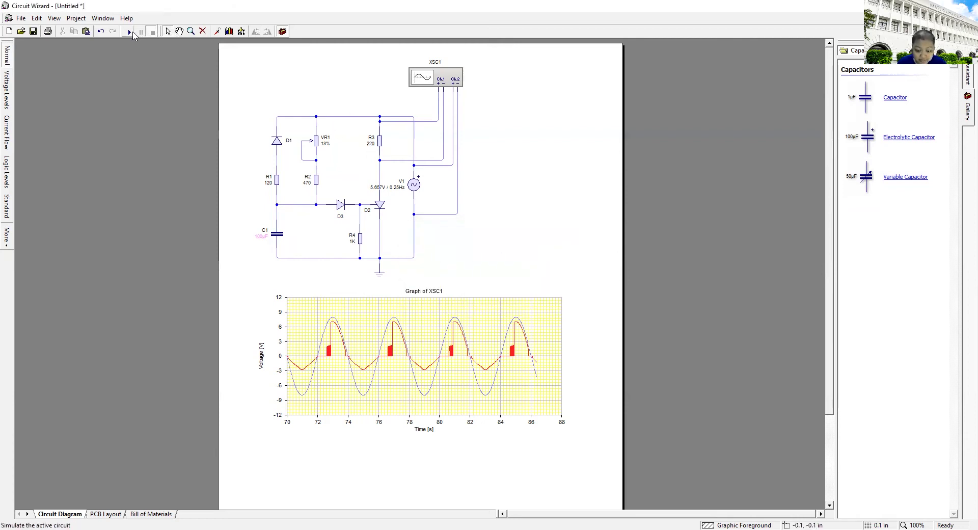
Simulate the circuit with the capacitor, fine-tune potentiometer VR1 to 13%, and stop the simulation.
left_click(130, 32)
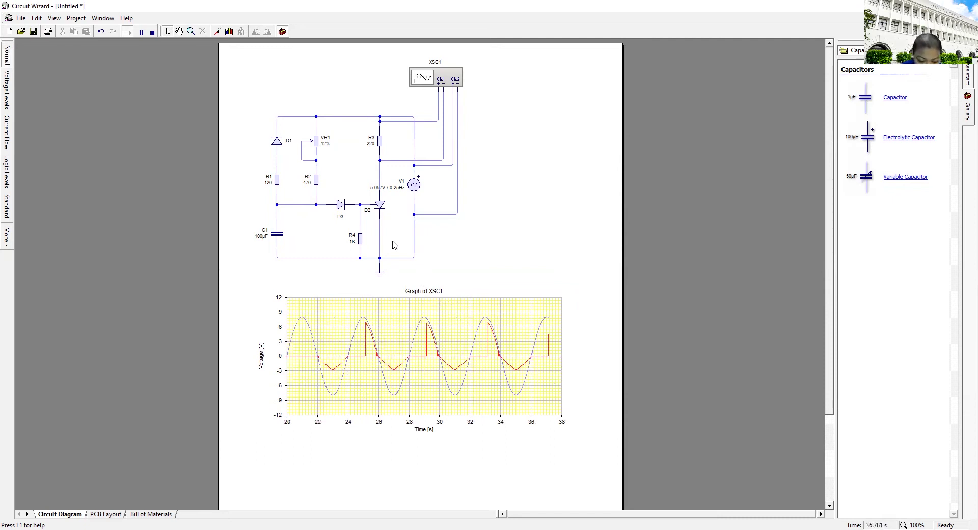
left_click(317, 142)
left_click_drag(331, 218, 330, 218)
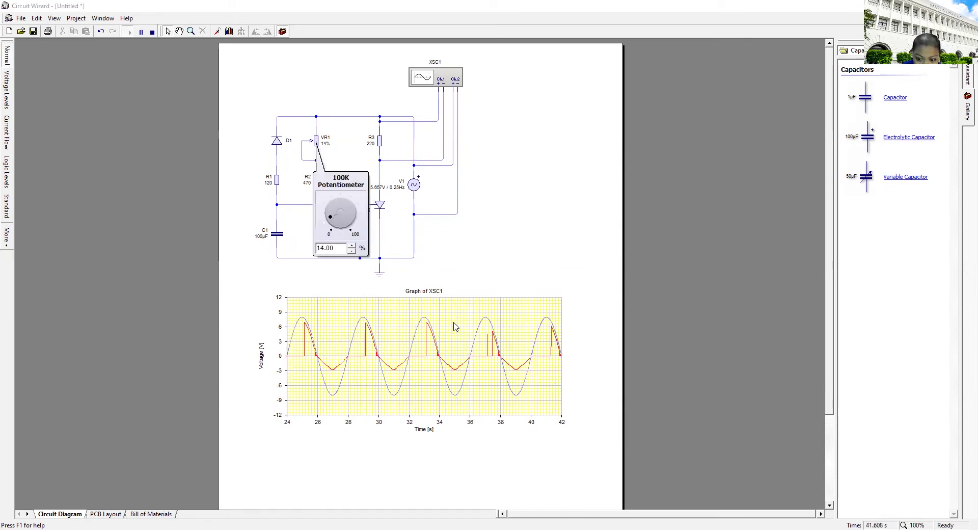
left_click(316, 144)
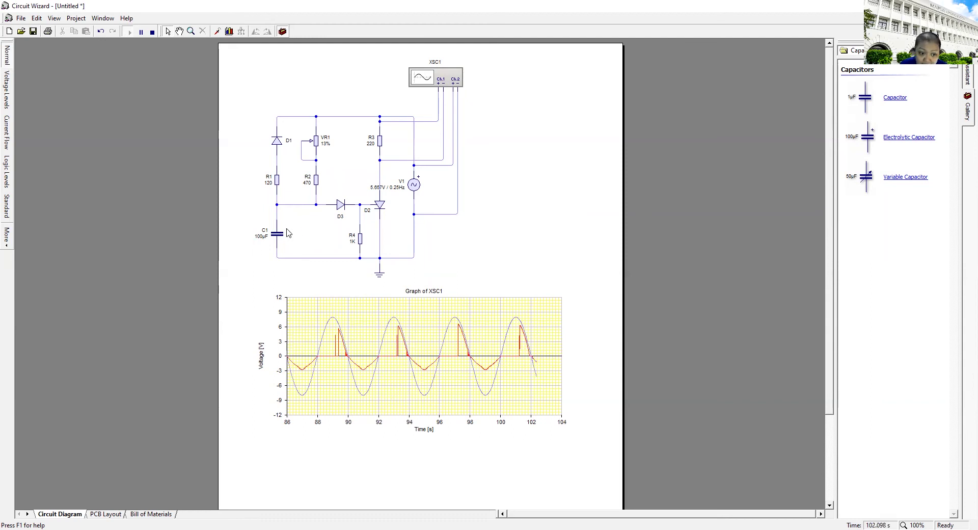
left_click(153, 32)
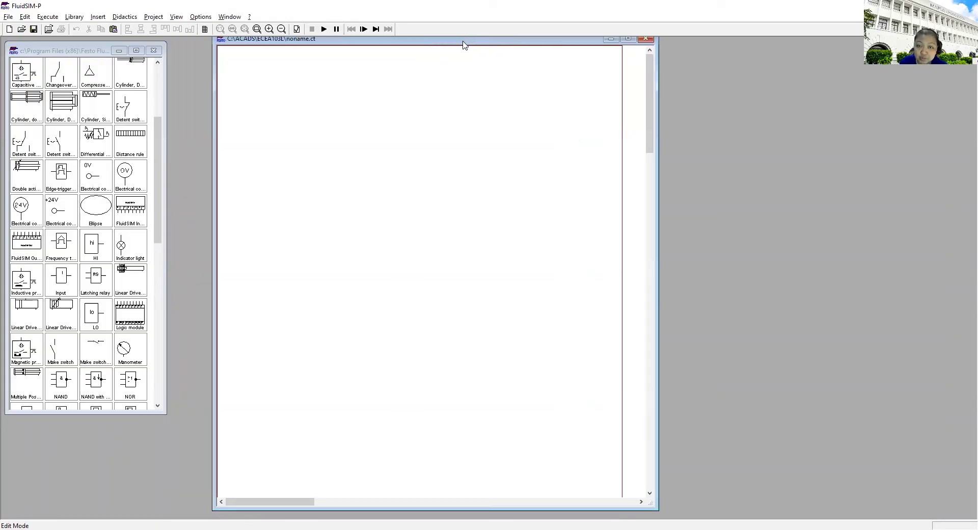
Switch to FluidSIM-P and place a 24 V and a 0 V electrical connection far apart near the top of the blank circuit.
left_click_drag(464, 43, 518, 45)
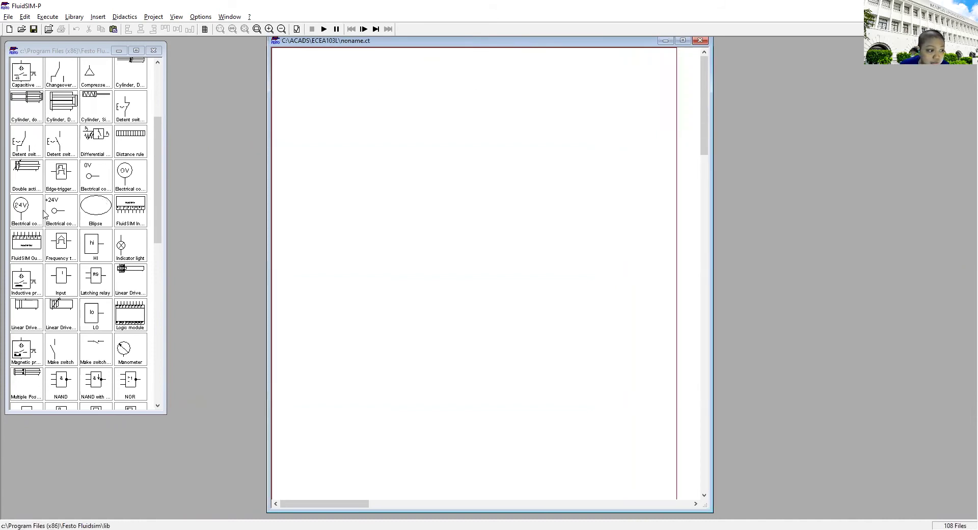
left_click_drag(33, 213, 363, 123)
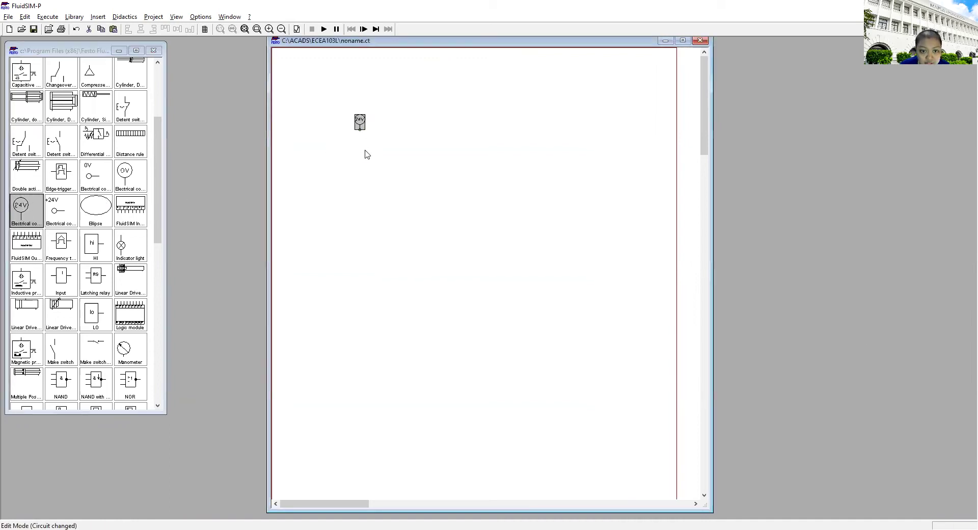
left_click_drag(136, 181, 473, 124)
left_click_drag(520, 179, 519, 180)
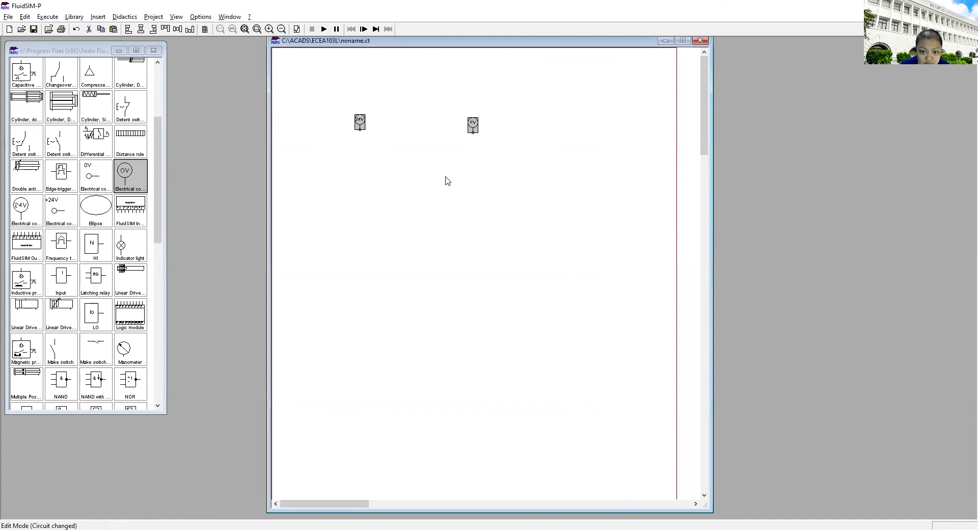
scroll(452, 178, "up", 2)
scroll(479, 183, "down", 1)
left_click(508, 206)
left_click_drag(398, 152, 351, 131)
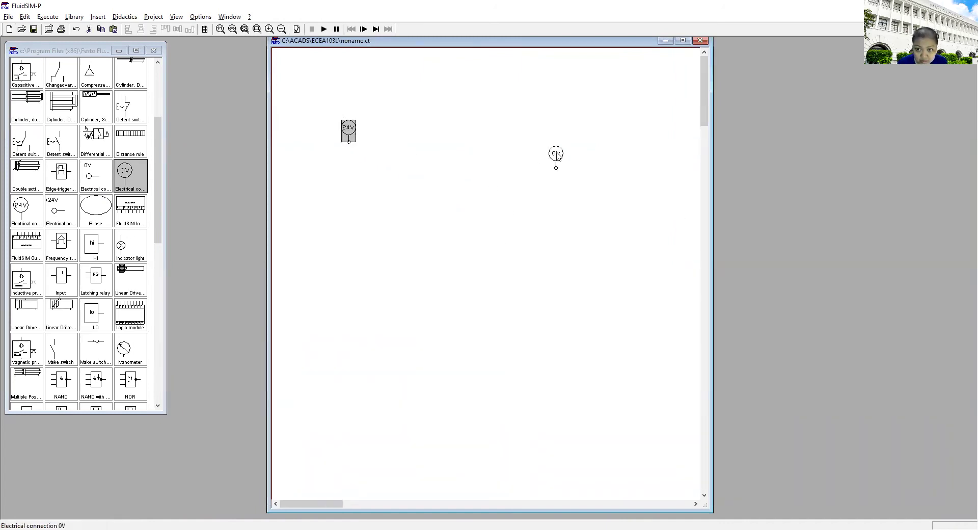
left_click_drag(558, 151, 588, 128)
Place a ladder make switch below the 24 V connection and a ladder break switch midway between the two supply connections.
scroll(94, 197, "down", 5)
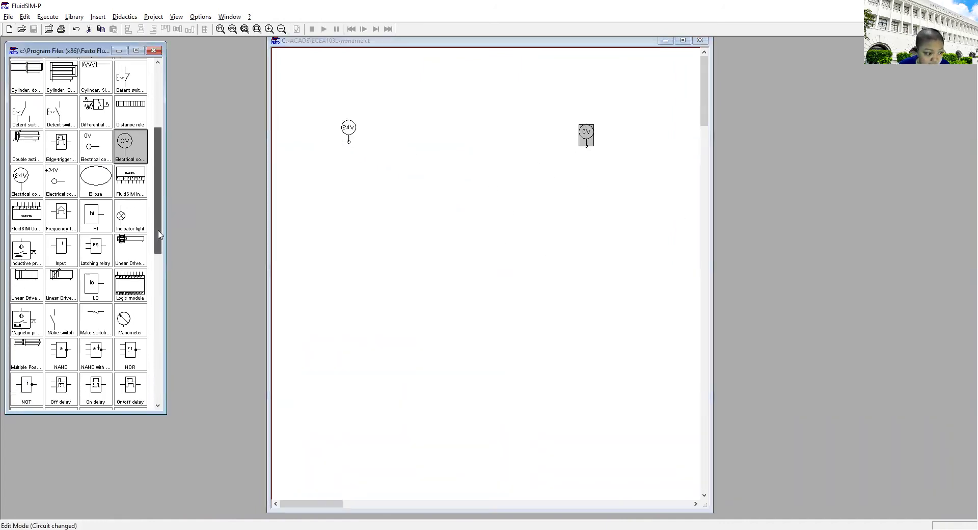
left_click_drag(94, 197, 374, 179)
scroll(44, 187, "up", 5)
left_click_drag(43, 188, 459, 143)
Place one ladder relay in line with the break switch and another below it, and raise both supply connections above the rungs.
left_click_drag(162, 182, 173, 323)
left_click_drag(27, 363, 586, 110)
left_click_drag(346, 130, 346, 108)
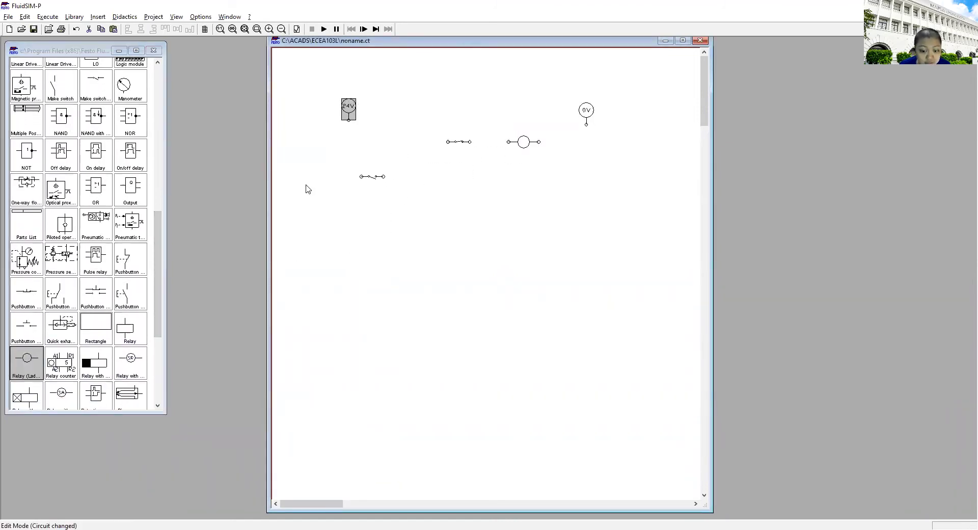
left_click_drag(26, 363, 524, 216)
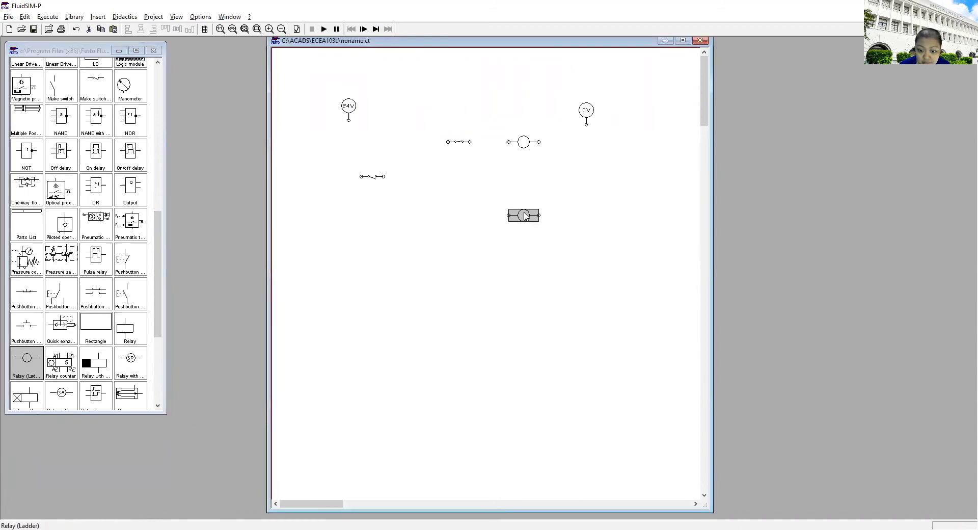
Place a ladder make pushbutton directly above the make switch, in line with the break switch.
left_click_drag(157, 233, 156, 89)
left_click_drag(156, 175, 156, 298)
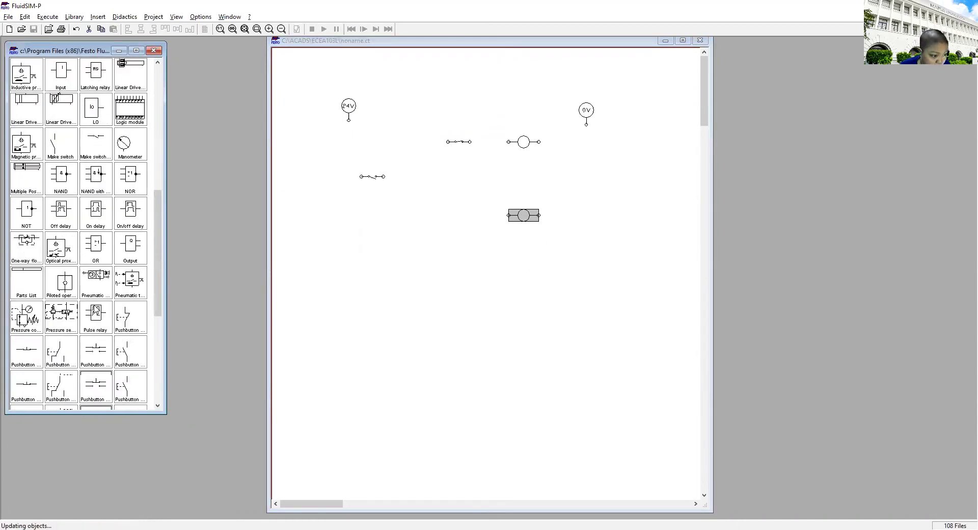
scroll(94, 306, "down", 1)
left_click_drag(27, 350, 373, 143)
left_click(404, 224)
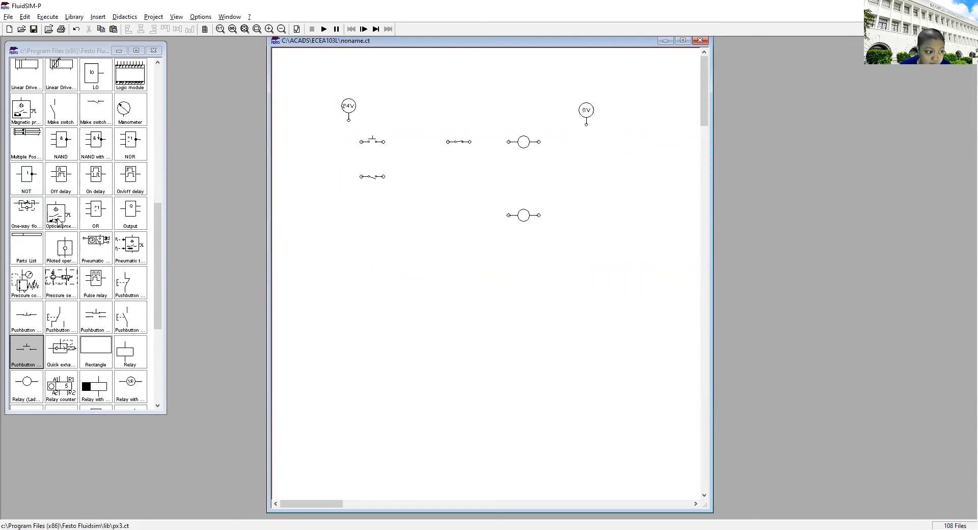
Label the upper relay R1 and the lower relay R2.
double_click(524, 142)
type("R1")
key("Return")
left_click(372, 176)
left_click(525, 215)
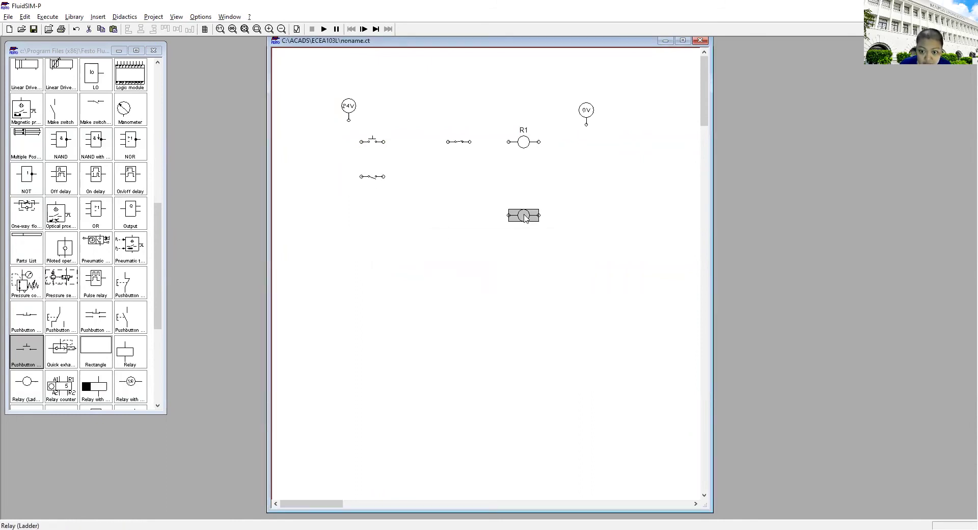
double_click(524, 215)
type("R2")
key("Return")
Wire the 24 V supply through the pushbutton to the break switch, and label the break switch R2 and the make switch R1.
mouse_move(349, 120)
left_mouse_down()
mouse_move(361, 142)
mouse_move(453, 143)
left_mouse_up()
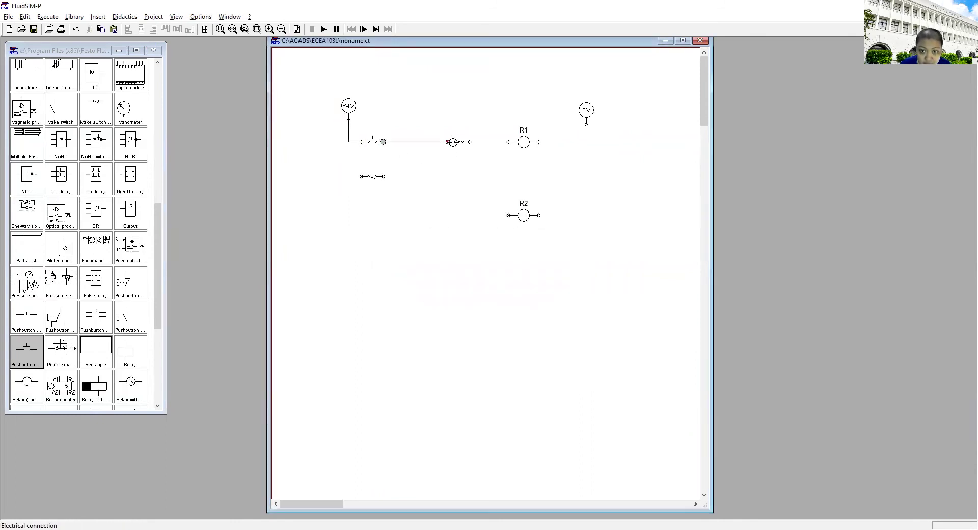
double_click(458, 141)
key("Return")
double_click(372, 176)
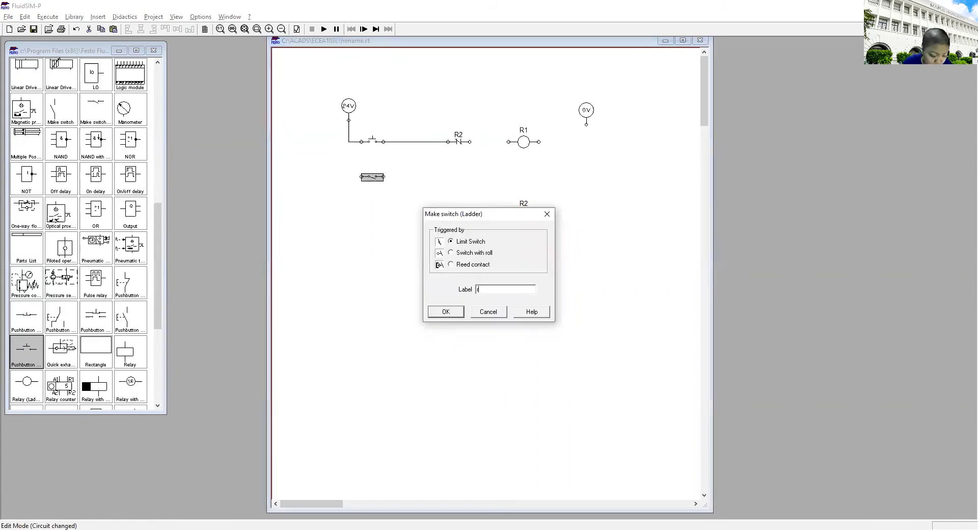
type("r1")
key("Return")
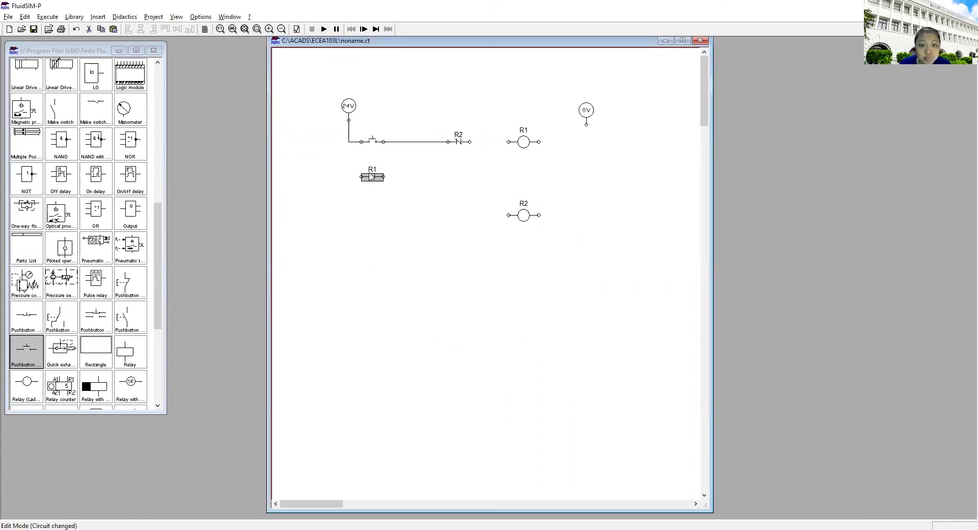
Complete the top rung through relay R1 to 0 V and connect the R1 make contact to the 24 V line.
left_click_drag(469, 142, 586, 125)
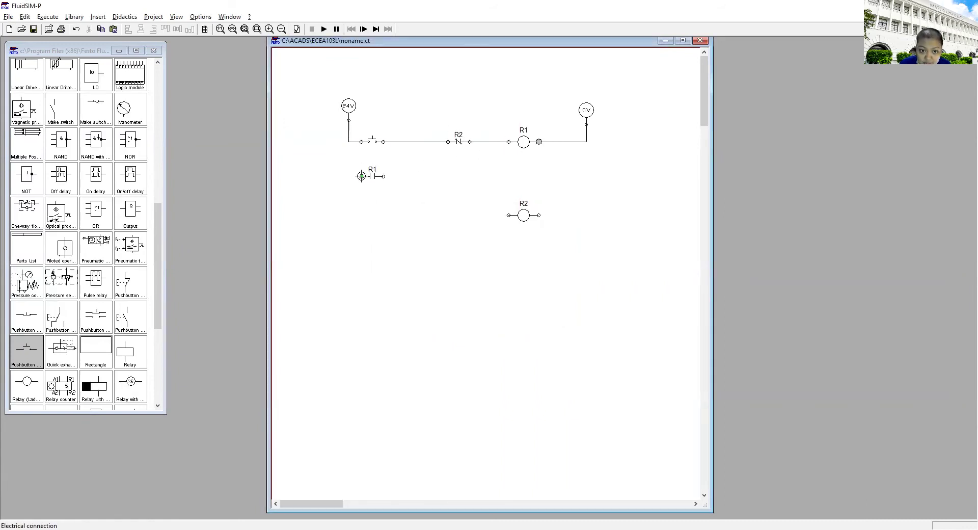
left_click_drag(371, 176, 348, 142)
Label the top rung's pushbutton PB1.
double_click(373, 142)
type("PB_1")
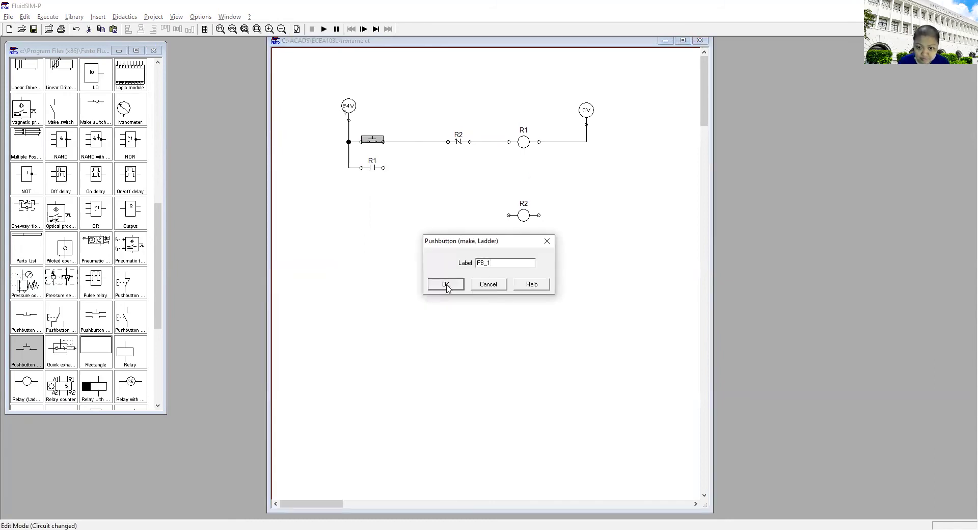
left_click(446, 284)
double_click(372, 136)
left_click(490, 264)
key("BackSpace")
left_click(446, 284)
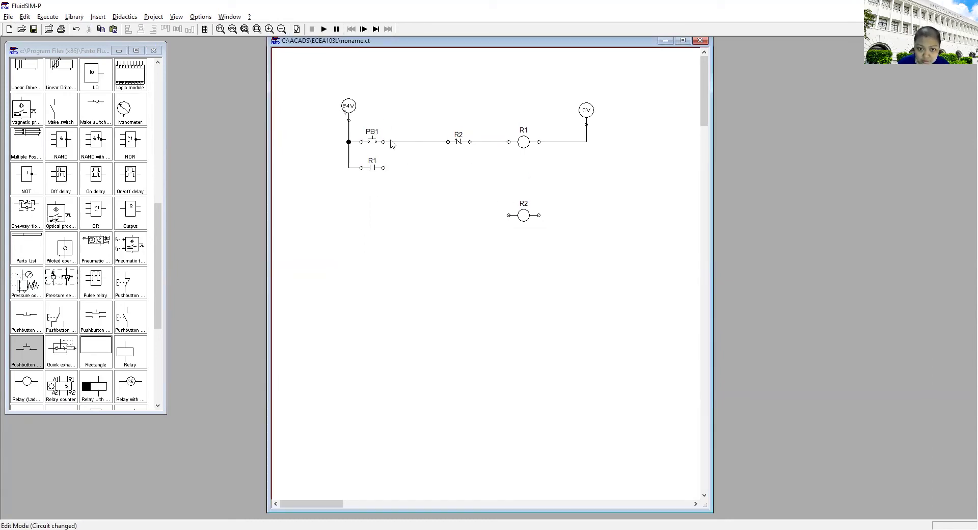
Place another ladder make pushbutton below the R1 make contact and label it PB2.
left_click_drag(26, 349, 372, 202)
double_click(372, 204)
type("PB2")
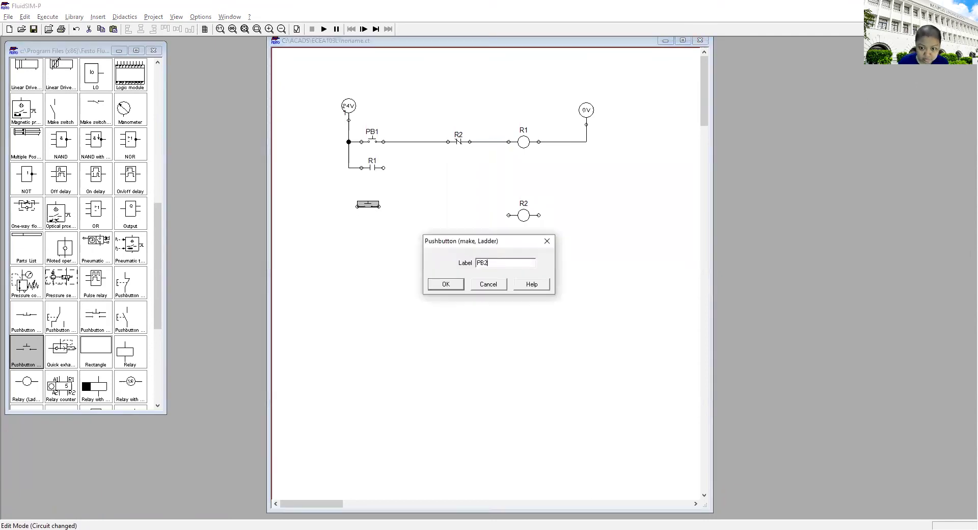
key("Return")
Place a ladder make switch labelled R2 below PB2, and connect both to the 24 V line.
scroll(85, 275, "up", 2)
mouse_move(96, 148)
left_mouse_down()
mouse_move(371, 229)
mouse_move(363, 232)
mouse_move(348, 167)
left_mouse_up()
left_click_drag(361, 228, 349, 206)
double_click(374, 228)
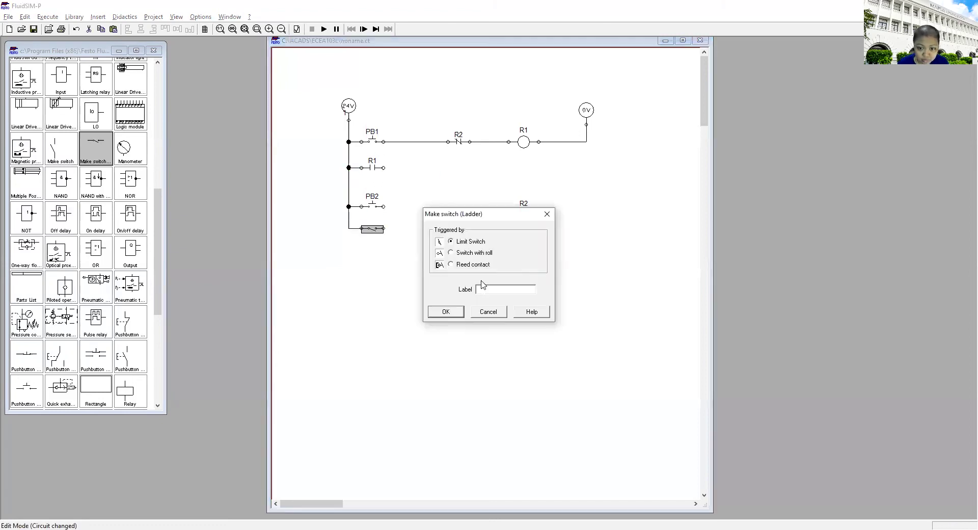
type("R2")
key("Return")
Place a ladder break switch labelled R2 in line with PB2 and relay R2, and wire the rung through to 0 V.
scroll(82, 230, "up", 10)
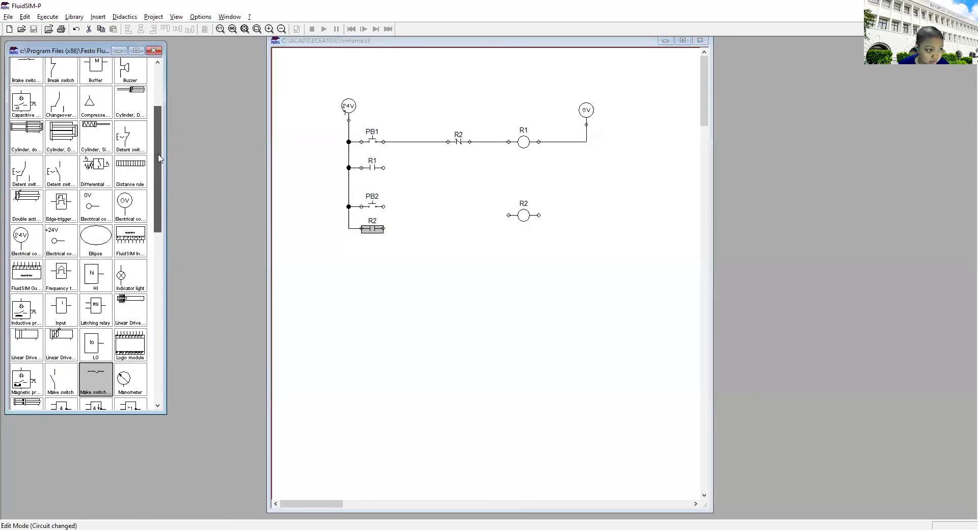
left_click_drag(26, 164, 458, 206)
left_click_drag(527, 206, 524, 207)
double_click(459, 206)
type("R2")
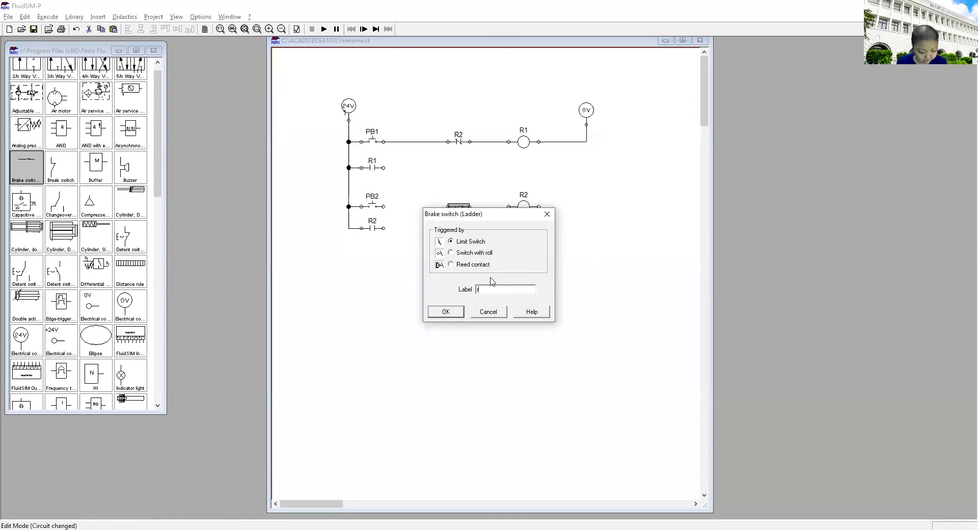
key("Return")
left_click_drag(383, 206, 448, 206)
mouse_move(470, 206)
left_mouse_down()
mouse_move(509, 206)
mouse_move(587, 141)
left_mouse_up()
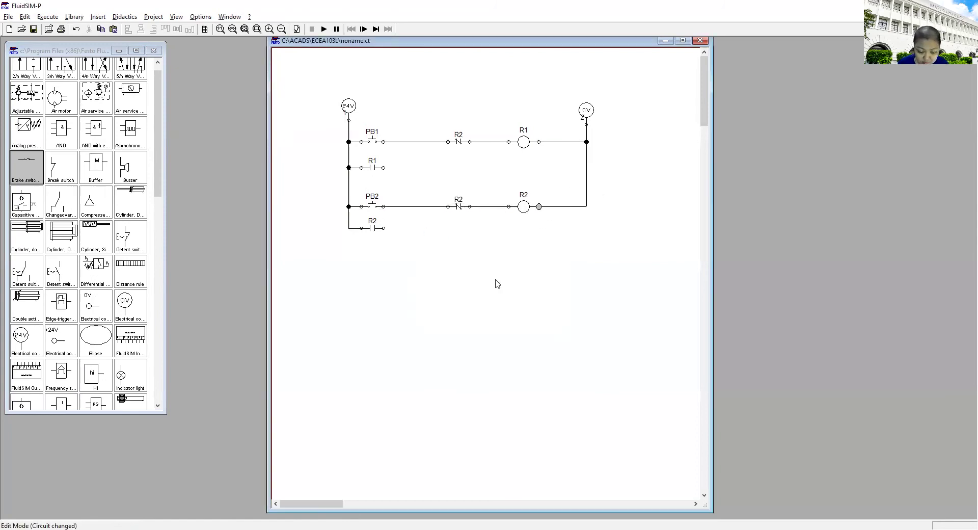
Add another R1 and another R2 make contact on two rungs below the existing ones, with an indicator light in line with each.
left_click_drag(372, 168, 372, 272)
left_click_drag(158, 193, 172, 287)
left_click_drag(128, 97, 523, 246)
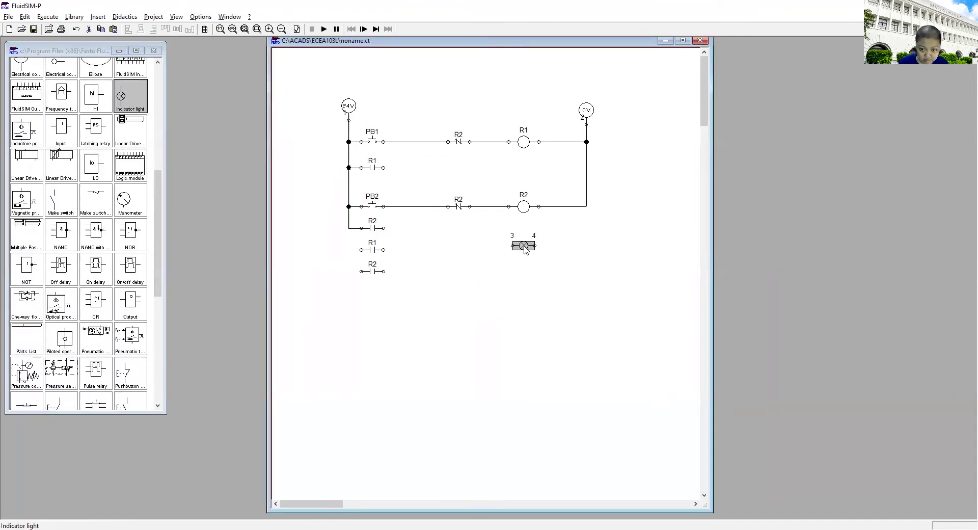
key("ctrl+c")
key("ctrl+v")
left_click_drag(501, 297, 383, 249)
left_click_drag(523, 267, 523, 276)
left_click_drag(523, 246, 528, 276)
Wire the two indicator light rungs between the 24 V line and the 0 V line.
left_click_drag(517, 275, 375, 276)
left_click_drag(383, 275, 516, 276)
left_click_drag(361, 249, 349, 228)
left_click_drag(361, 275, 356, 250)
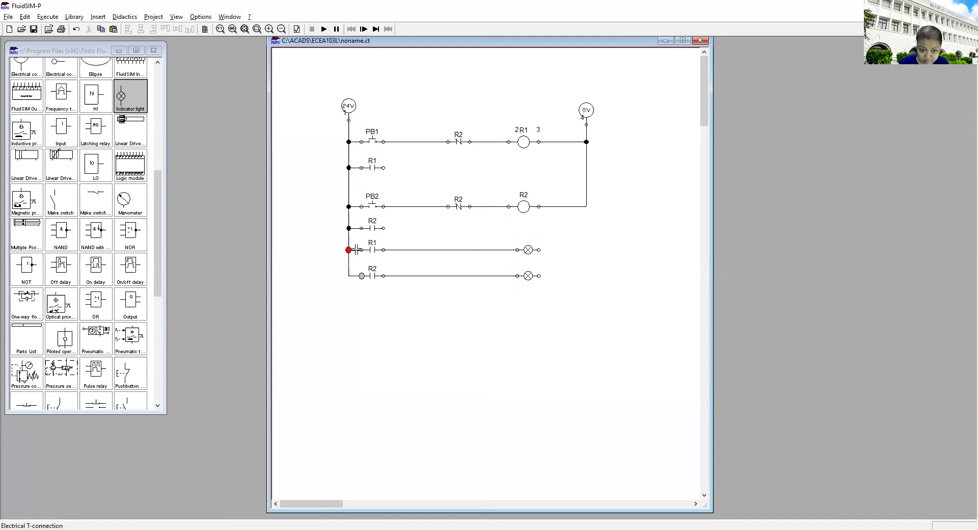
left_click_drag(539, 249, 586, 206)
left_click_drag(539, 275, 587, 250)
Set the signal colour of the upper indicator light to yellow and of the lower one to red.
left_click(530, 251)
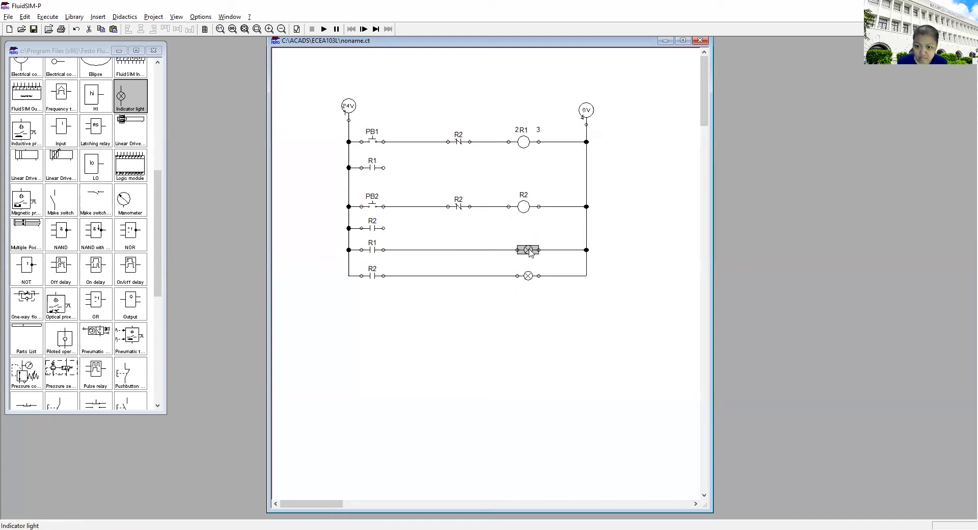
double_click(529, 250)
left_click(542, 262)
left_click(541, 262)
left_click(459, 285)
double_click(528, 276)
left_click(541, 262)
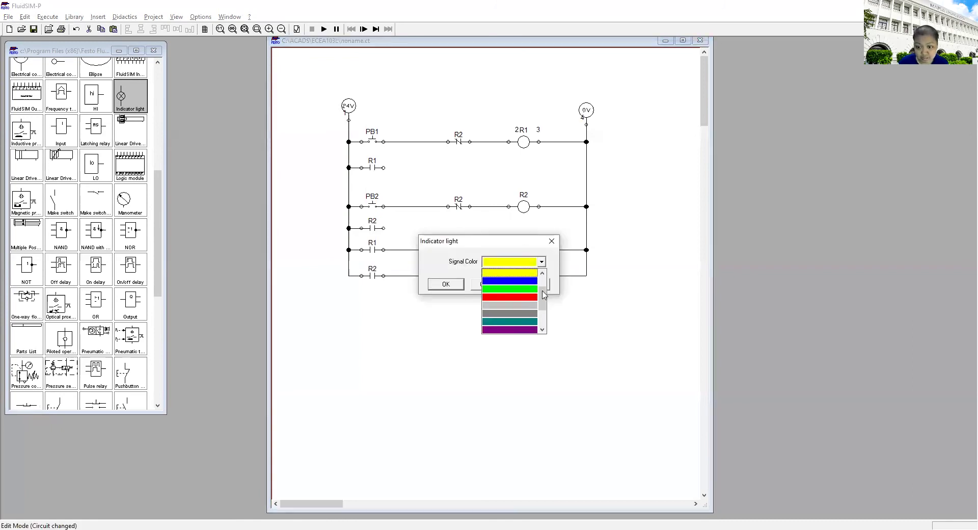
left_click_drag(543, 295, 543, 283)
left_click(529, 320)
left_click(454, 284)
Add a ladder break pushbutton labelled PB3 after the upper R1 make contact and join its output to the top rung before the break switch.
left_click(113, 218)
scroll(114, 176, "up", 4)
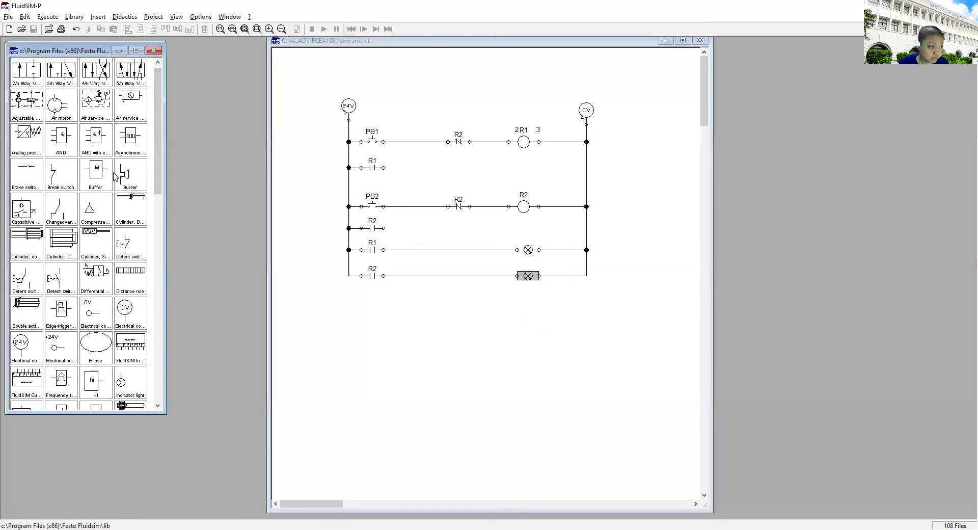
scroll(115, 177, "down", 6)
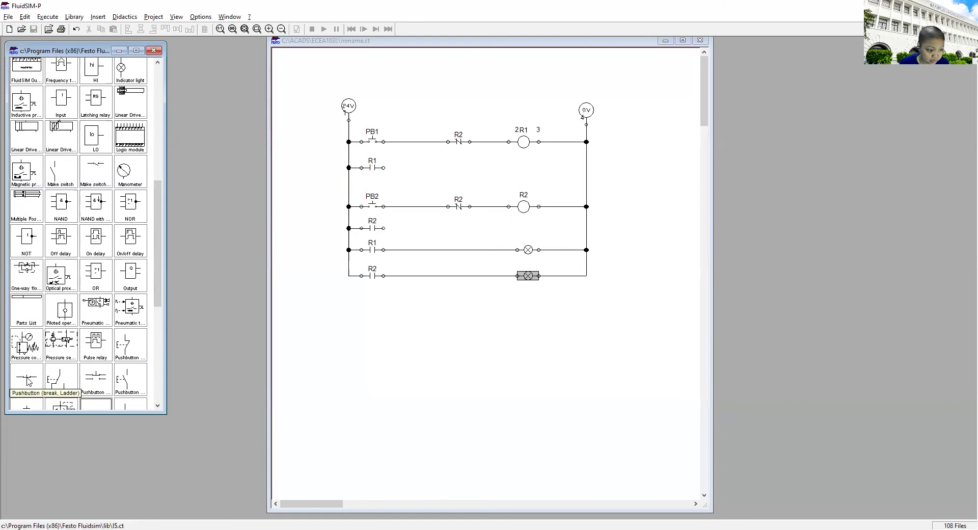
left_click_drag(27, 379, 427, 141)
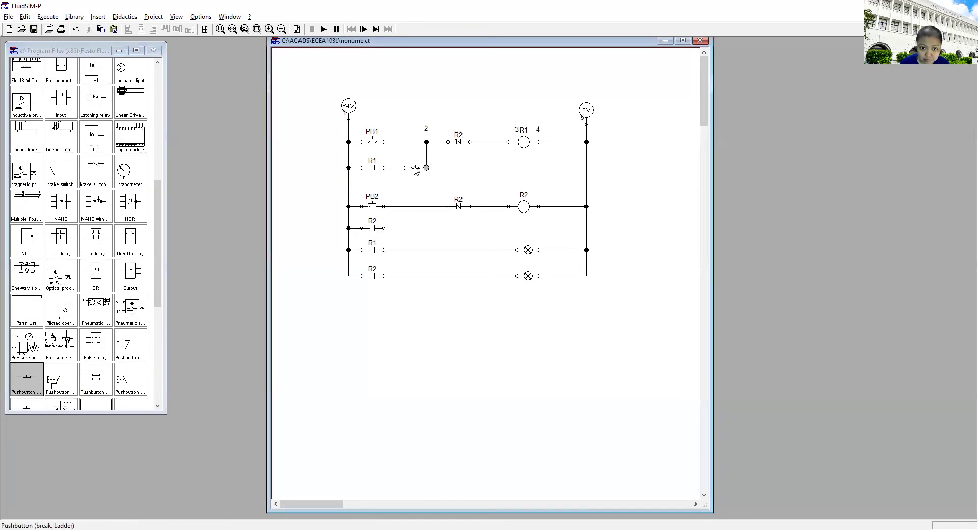
double_click(415, 171)
type("PB3")
left_click(443, 284)
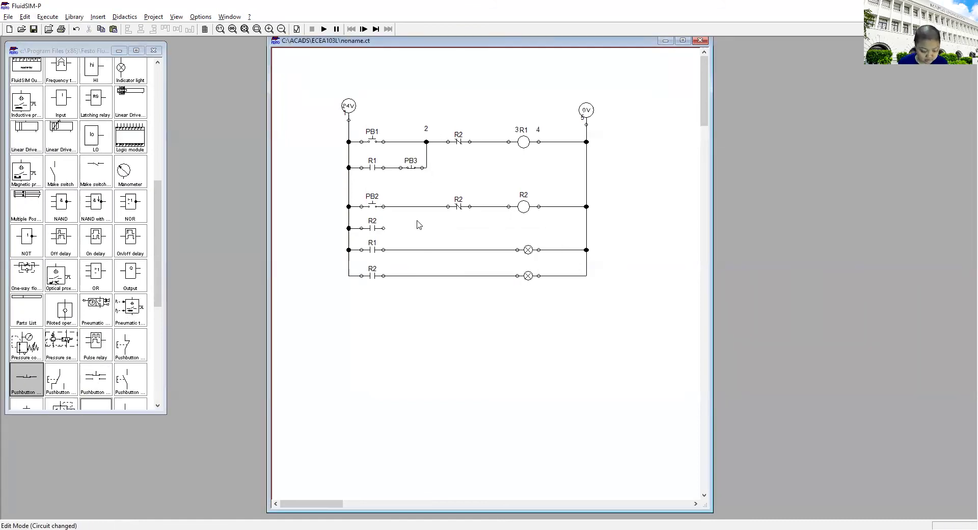
Add a copy of PB3 after the R2 make contact below PB2 and join it to the second rung.
key("ctrl+v")
left_click_drag(449, 270, 406, 228)
left_click(423, 227)
key("Delete")
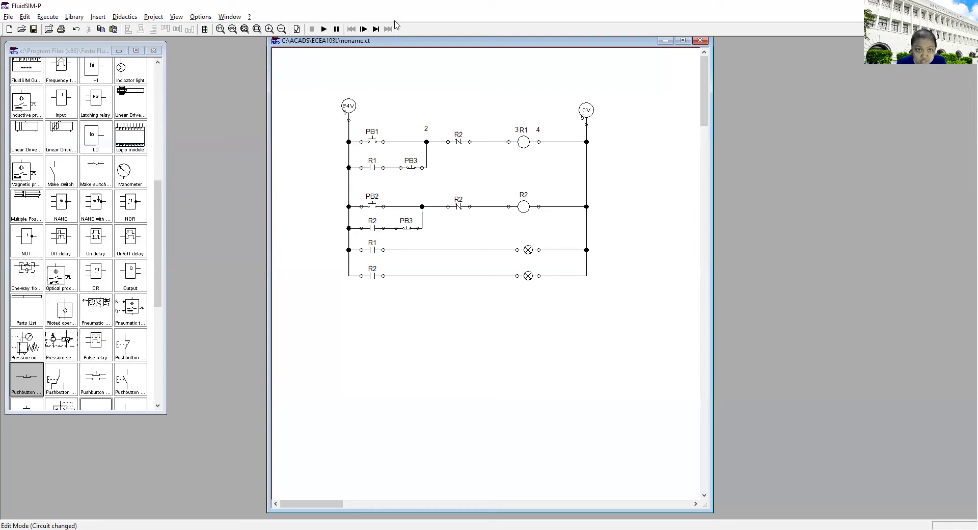
Simulate the circuit and test the R1 latch by operating PB1 several times and releasing it with PB3.
left_click(323, 29)
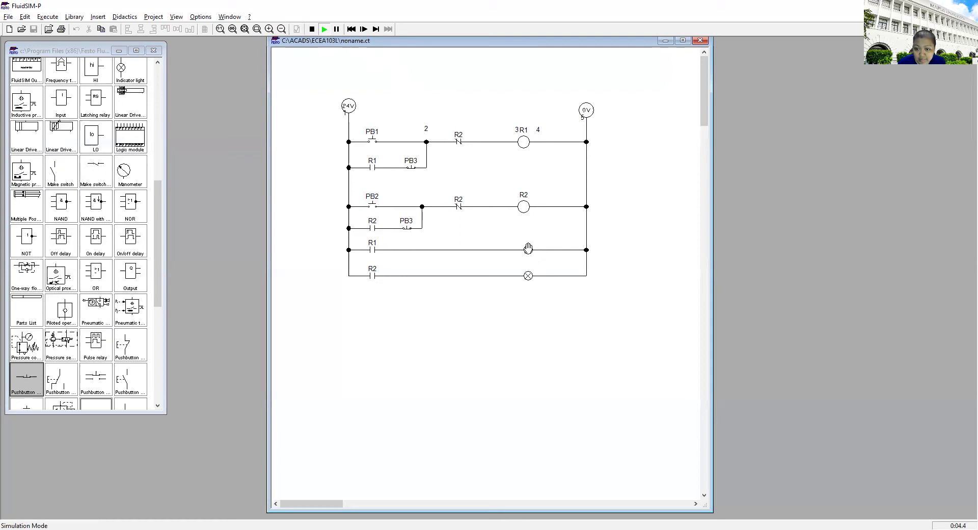
left_click(374, 133)
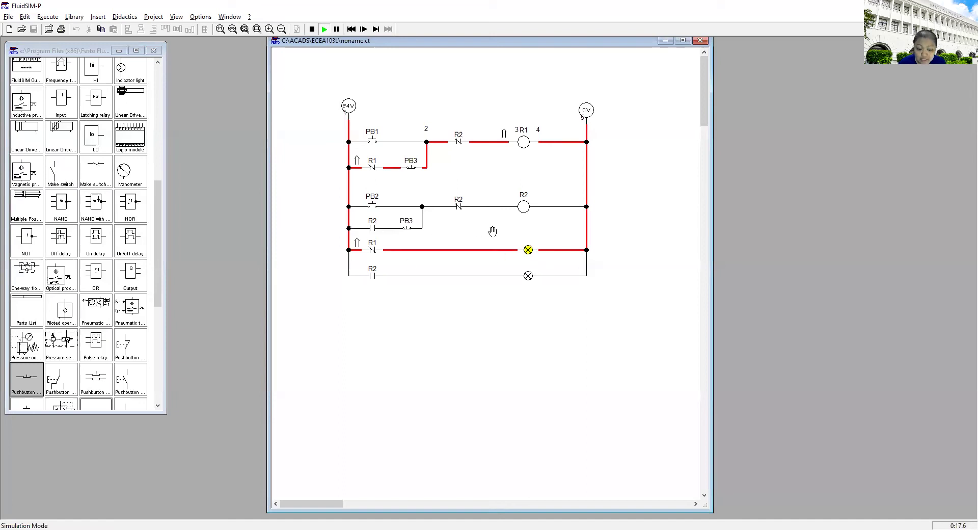
left_click(375, 134)
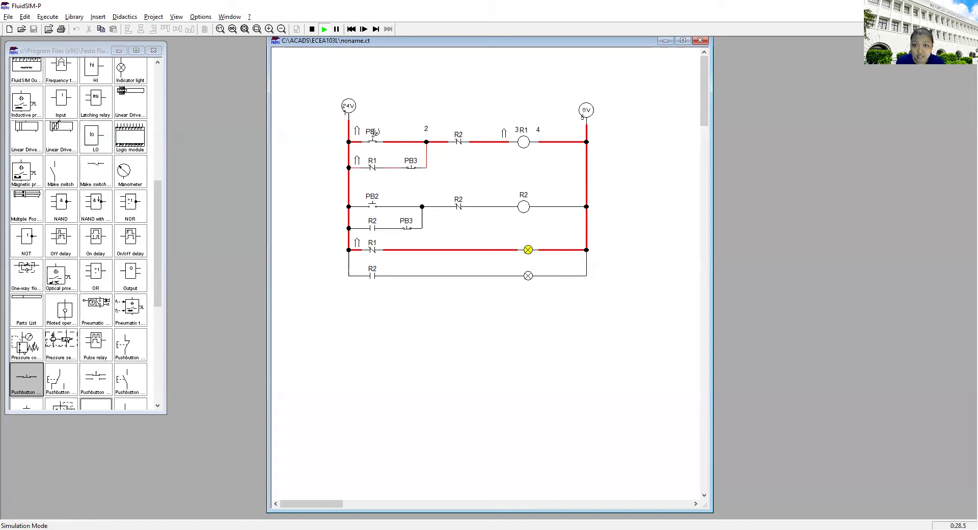
left_click_drag(373, 133, 373, 133)
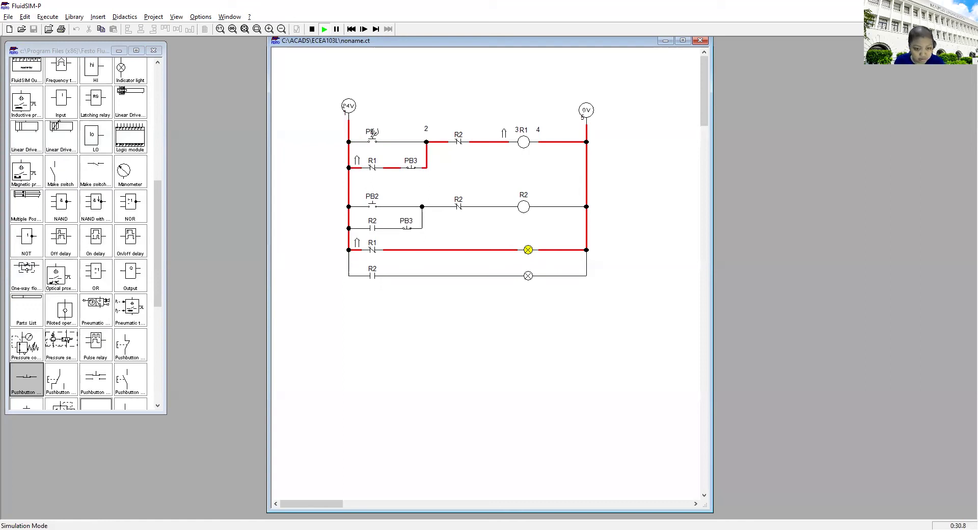
left_click(375, 134)
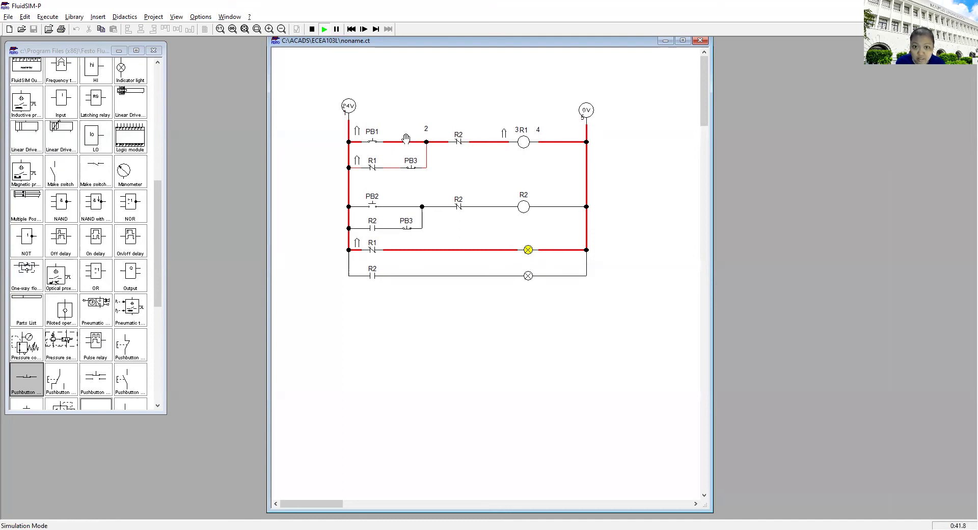
left_click(380, 136)
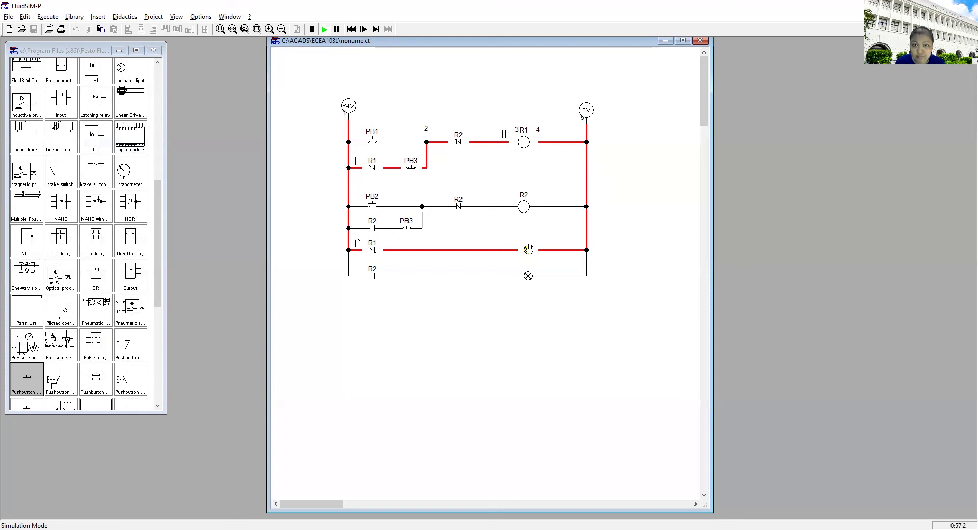
left_click(417, 163)
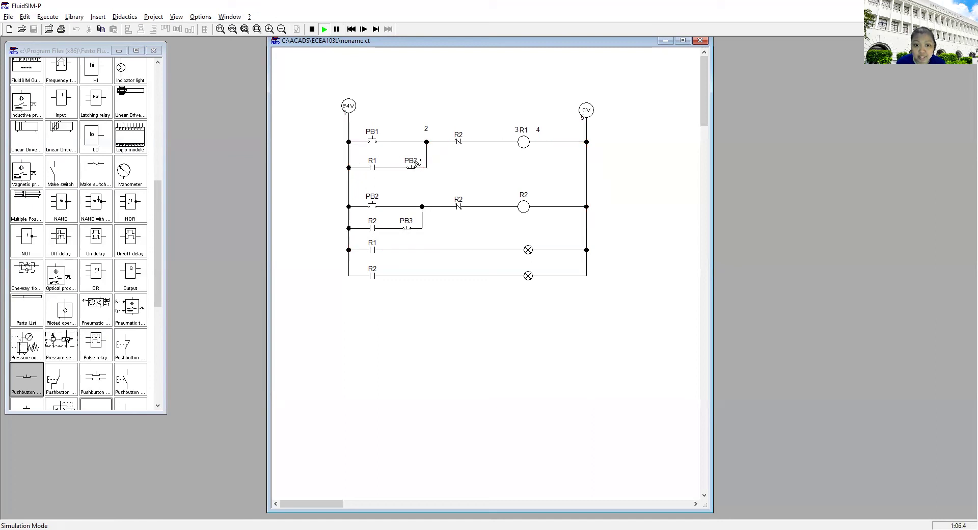
Stop the simulation and relabel the second rung's break switch R1.
double_click(459, 206)
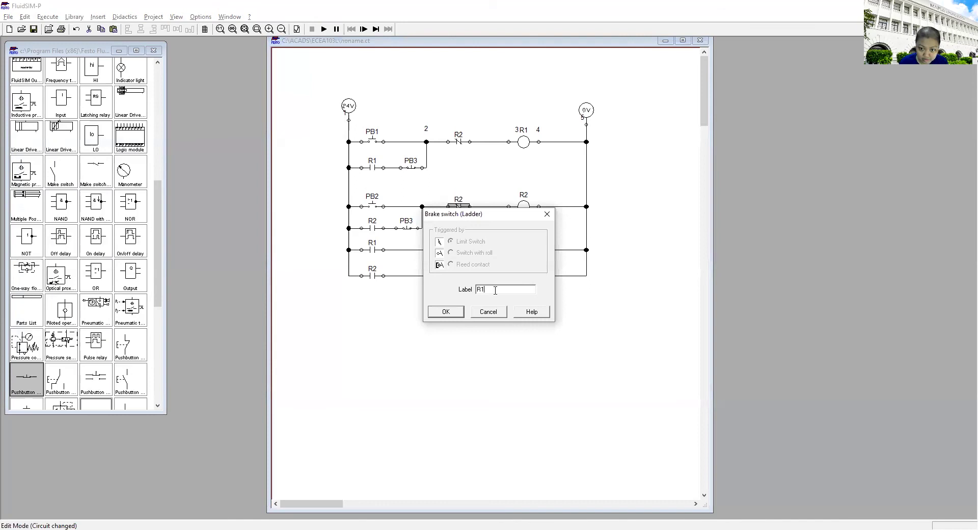
left_click(446, 311)
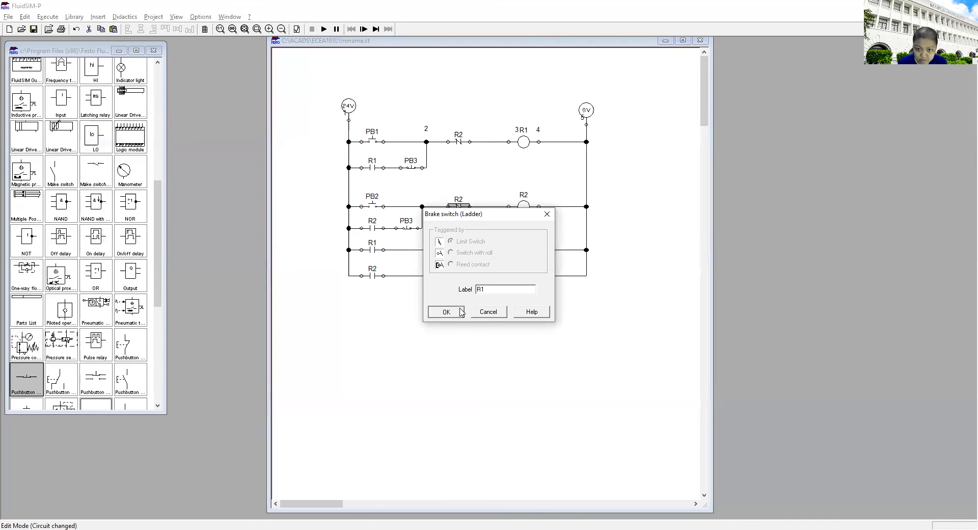
Simulate the corrected circuit and test the R2 latch by operating PB2 repeatedly and the PB3 on its holding branch.
left_click(324, 29)
left_click(373, 199)
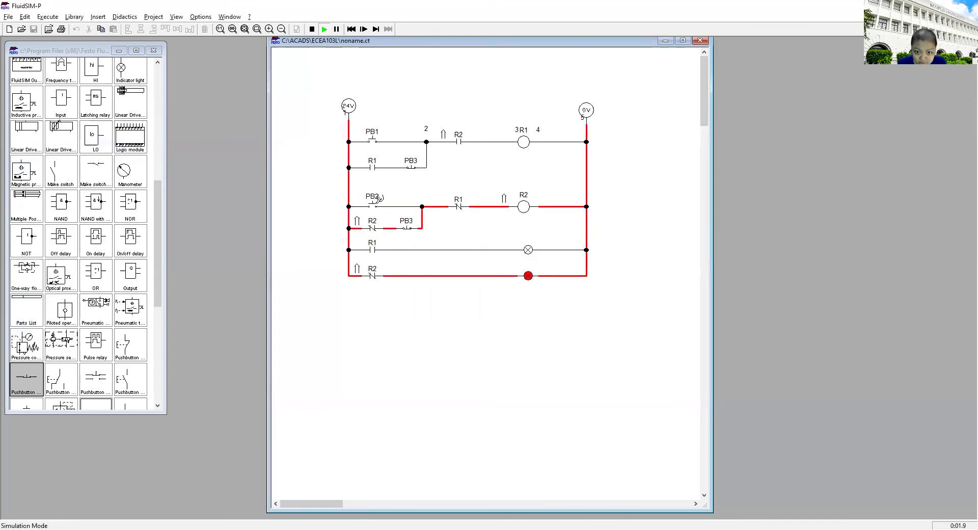
left_click(408, 225)
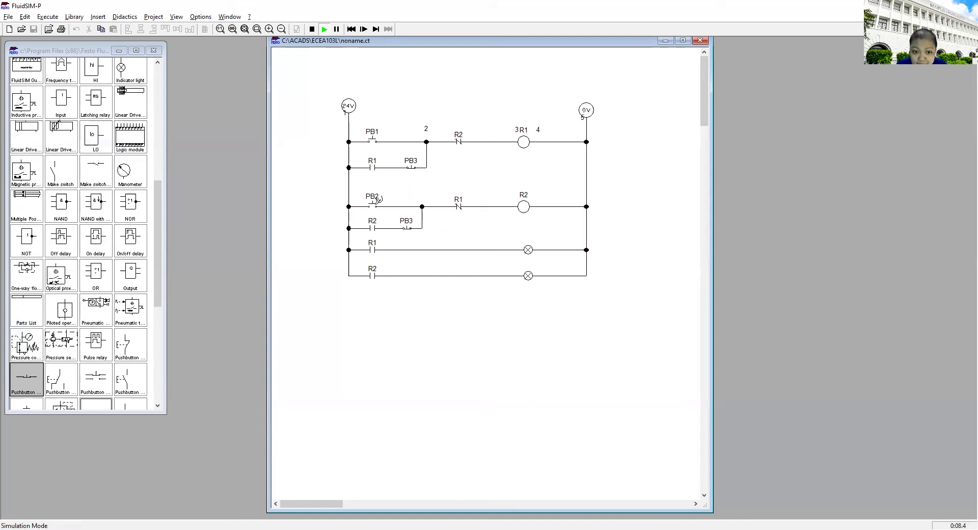
left_click(377, 199)
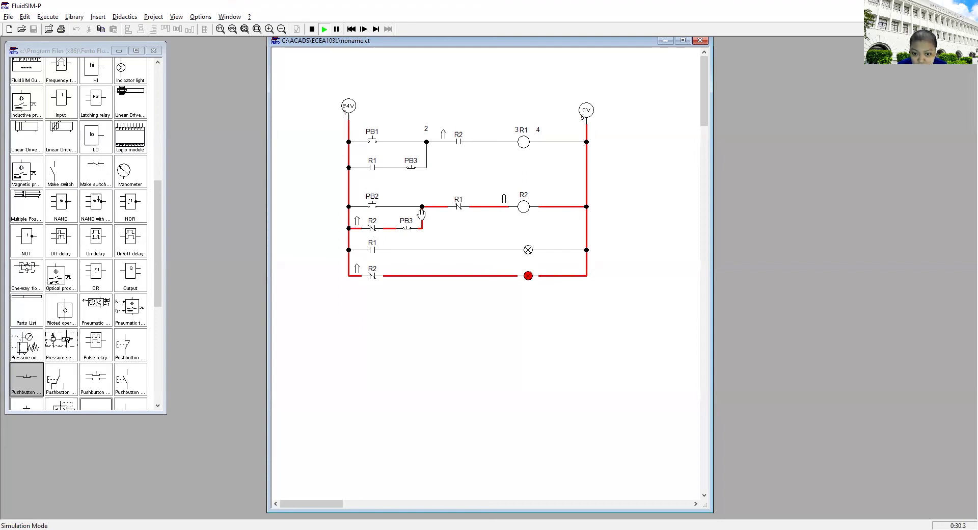
left_click(375, 203)
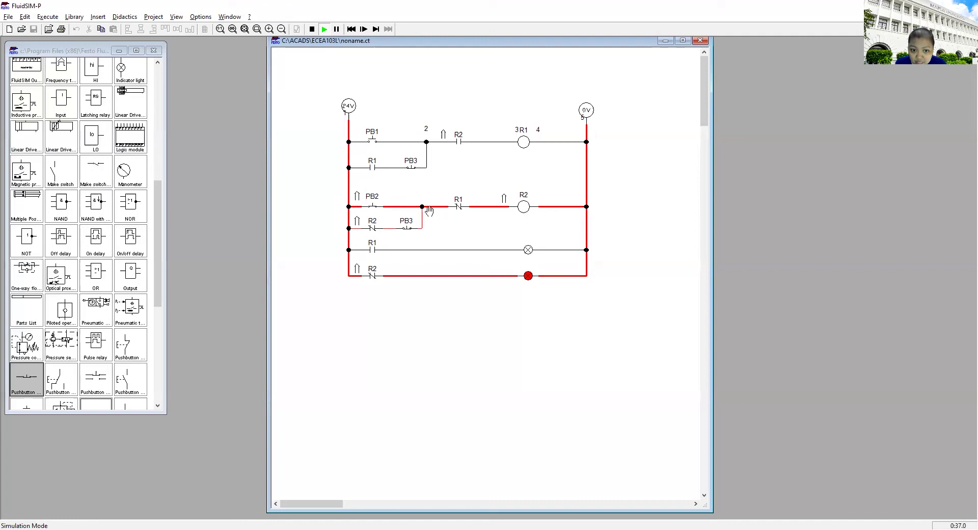
left_click(369, 210)
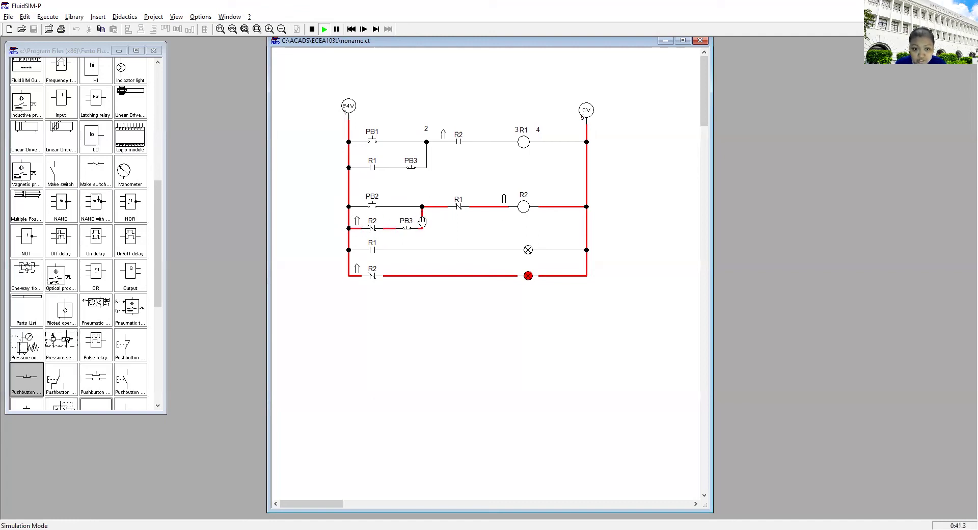
left_click(376, 201)
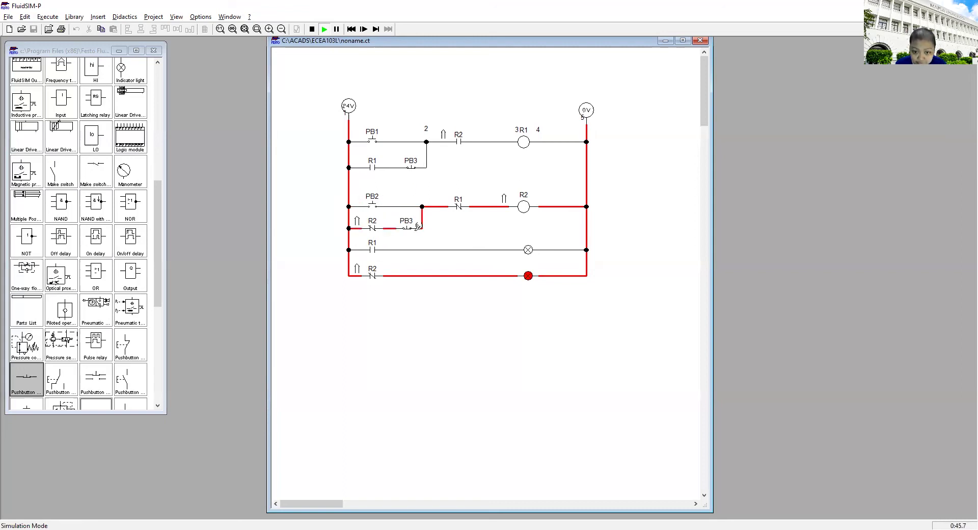
Test both relay latches in the running simulation by alternately energizing R1 with PB1 and R2 with PB2, releasing the active latch with PB3 before each changeover.
left_click(408, 224)
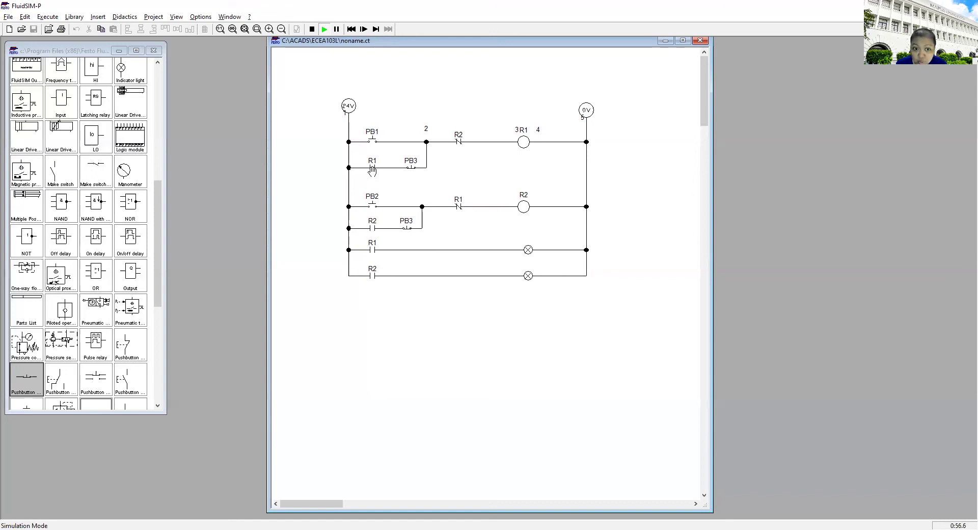
left_click(377, 135)
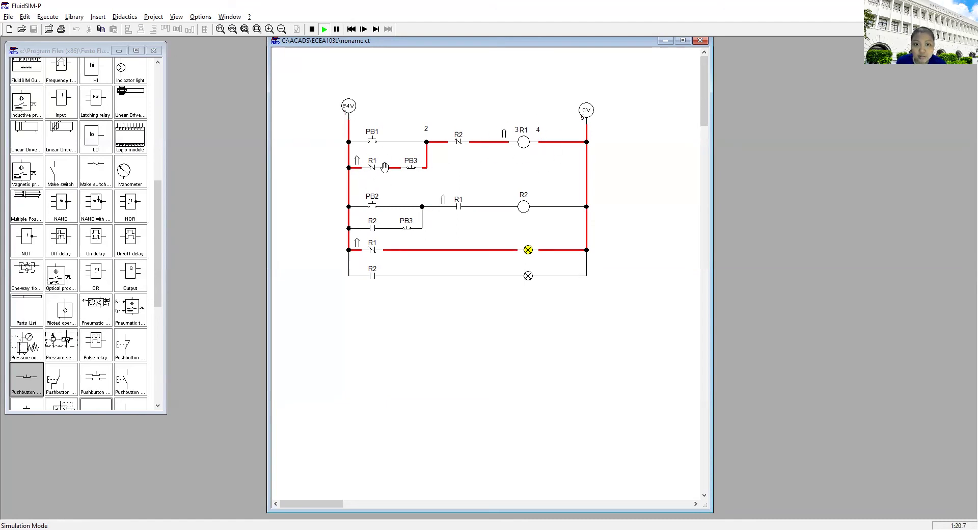
left_click(410, 170)
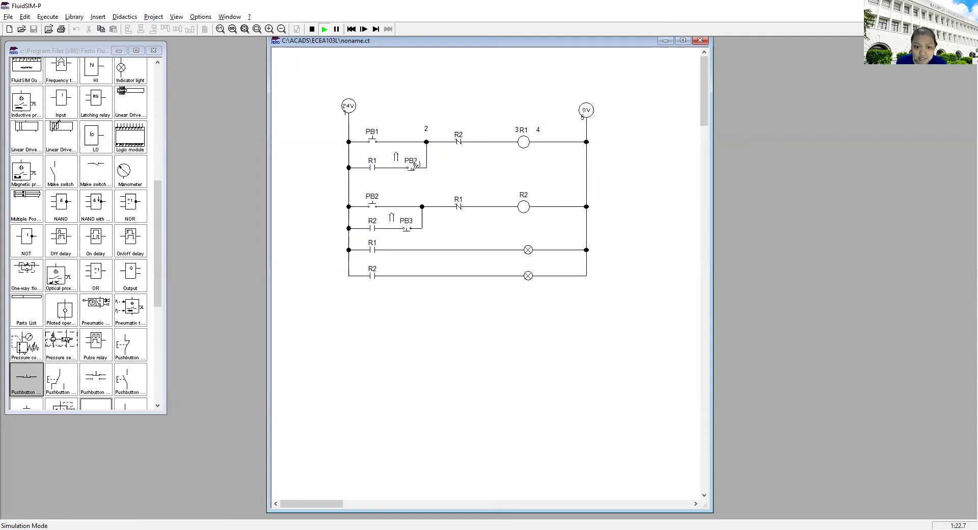
left_click(374, 202)
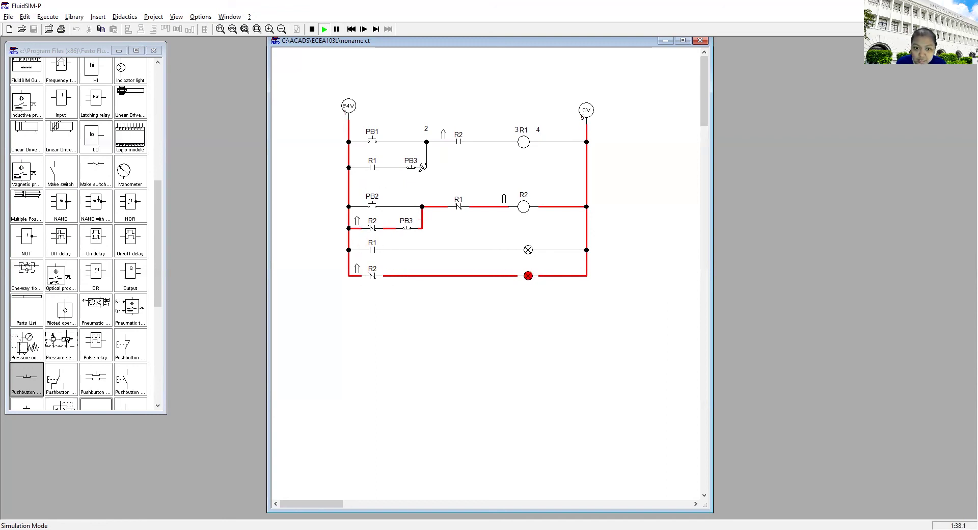
left_click(412, 164)
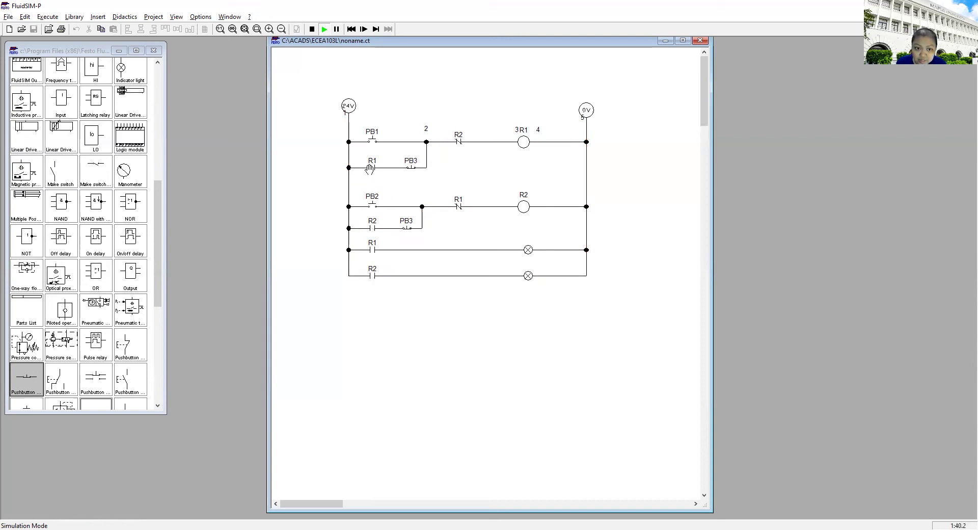
left_click(374, 138)
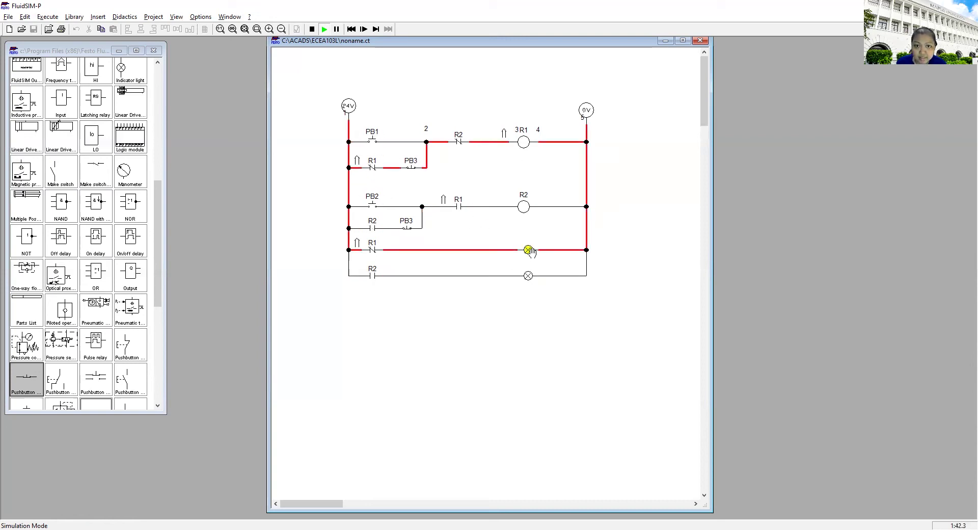